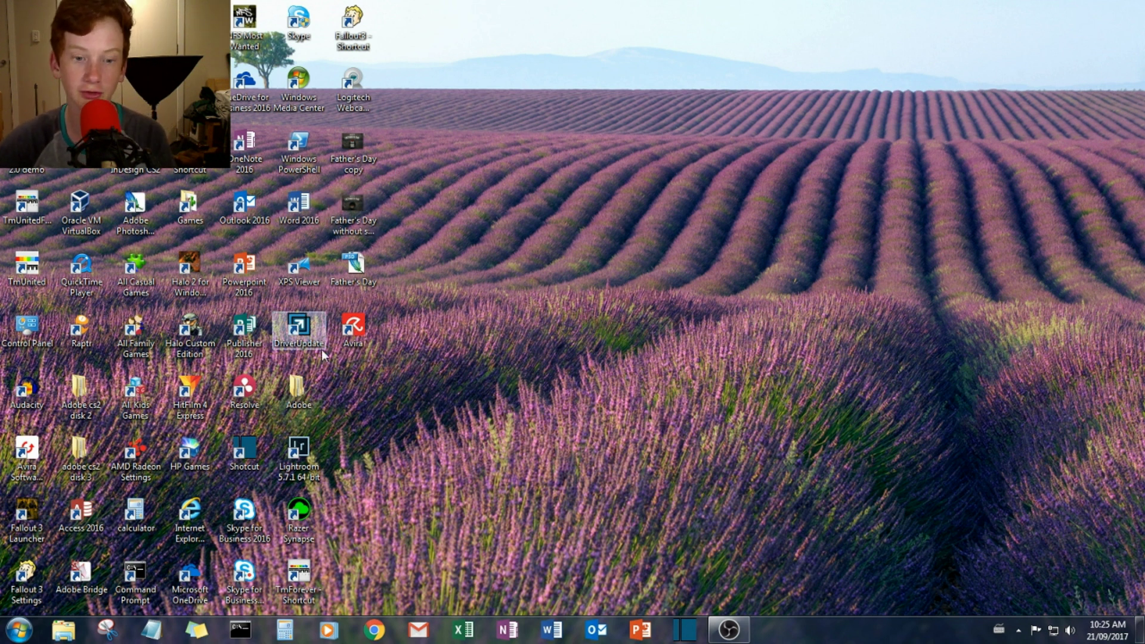
Step: Open Chrome and follow Adobe's Creative Suite CS2 link to the Acrobat 7 and CS2 downloads page
click(373, 629)
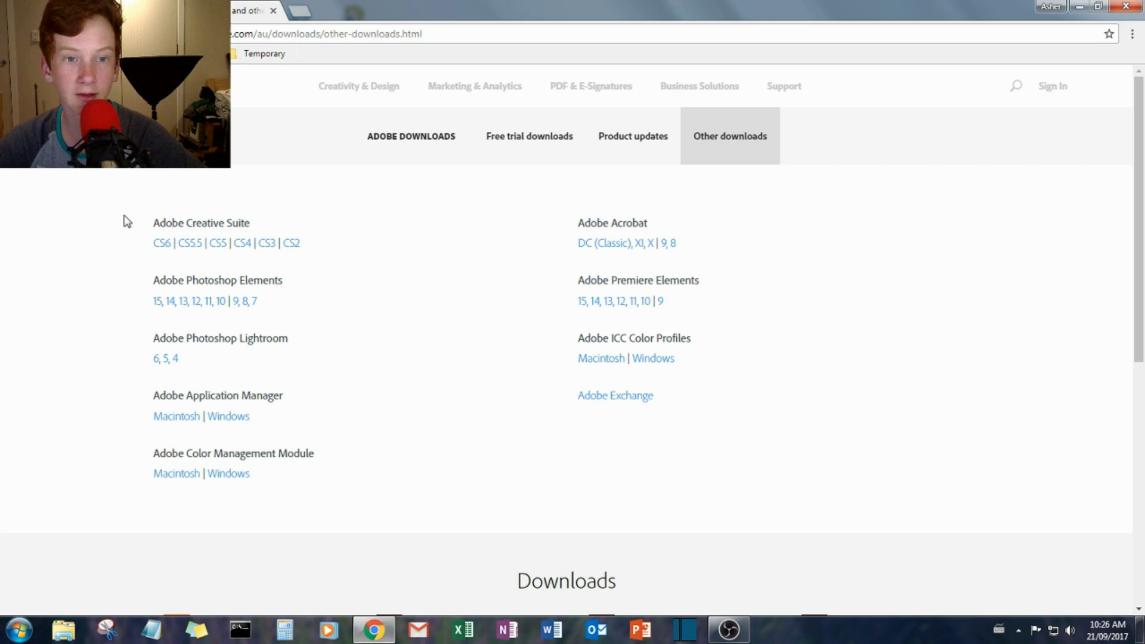
click(293, 243)
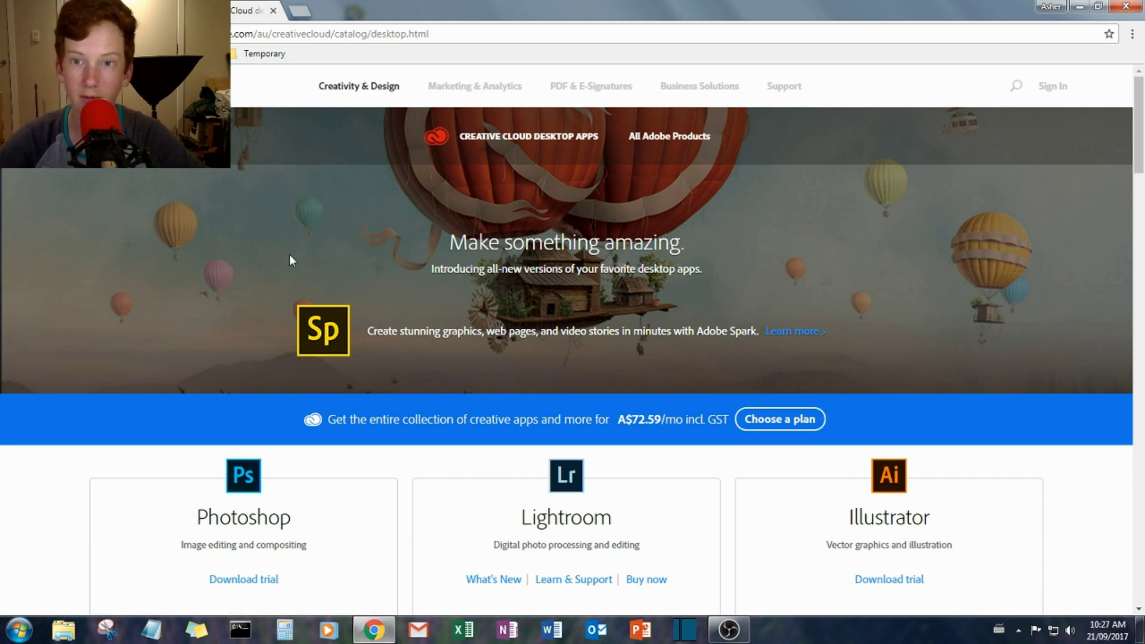
scroll(713, 292, down, 5)
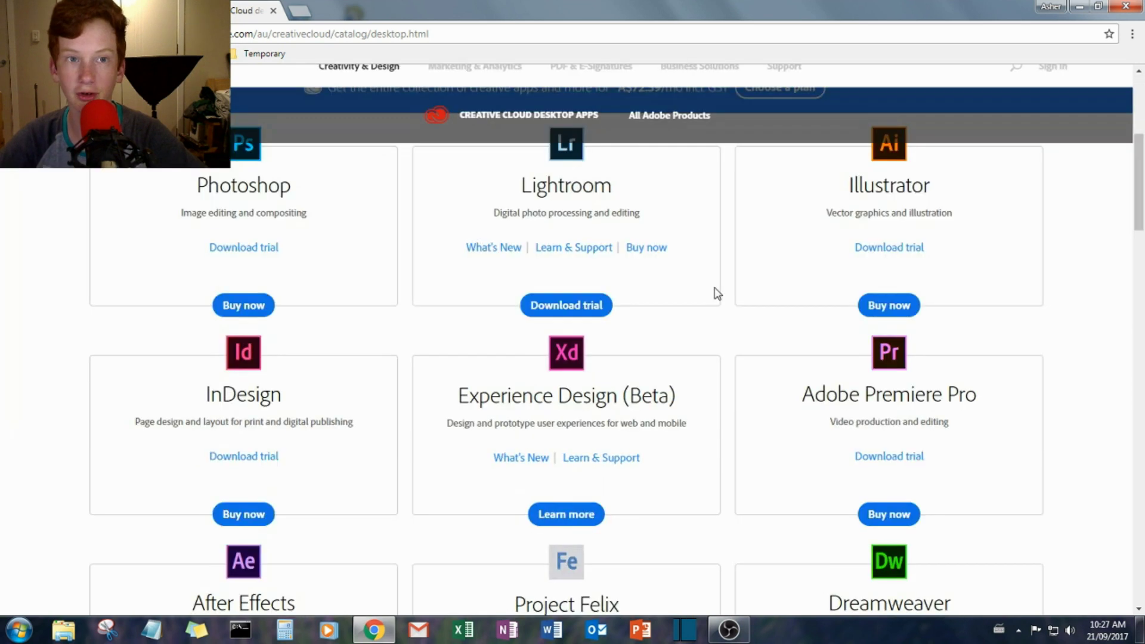
scroll(716, 292, up, 2)
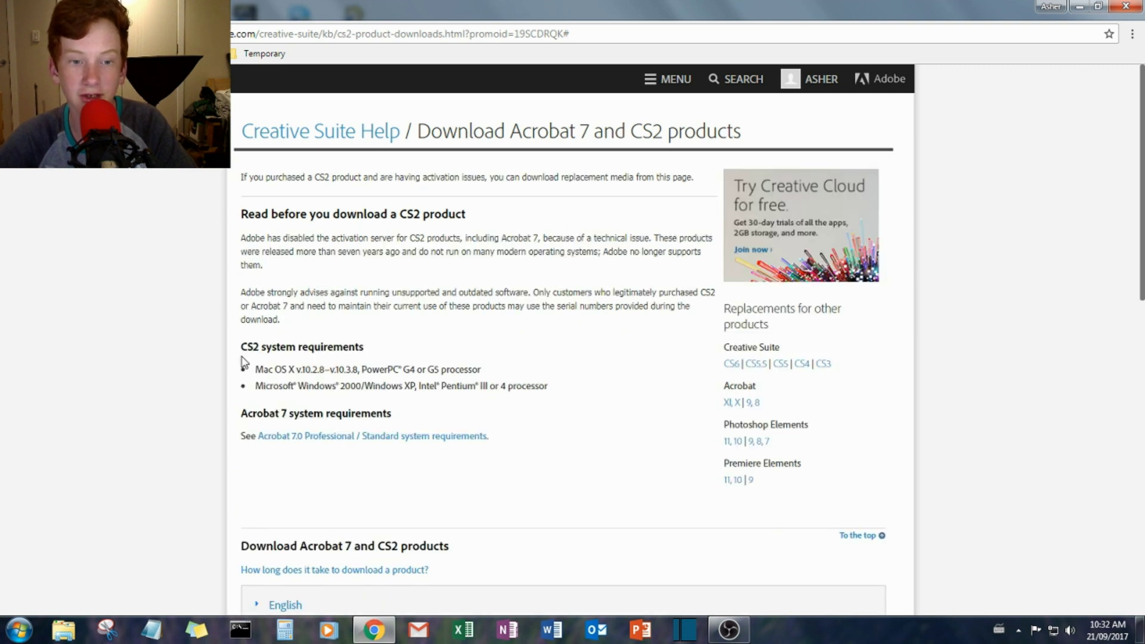
Step: Scroll down to the Download Acrobat 7 and CS2 products language list
scroll(334, 408, down, 2)
scroll(336, 409, down, 3)
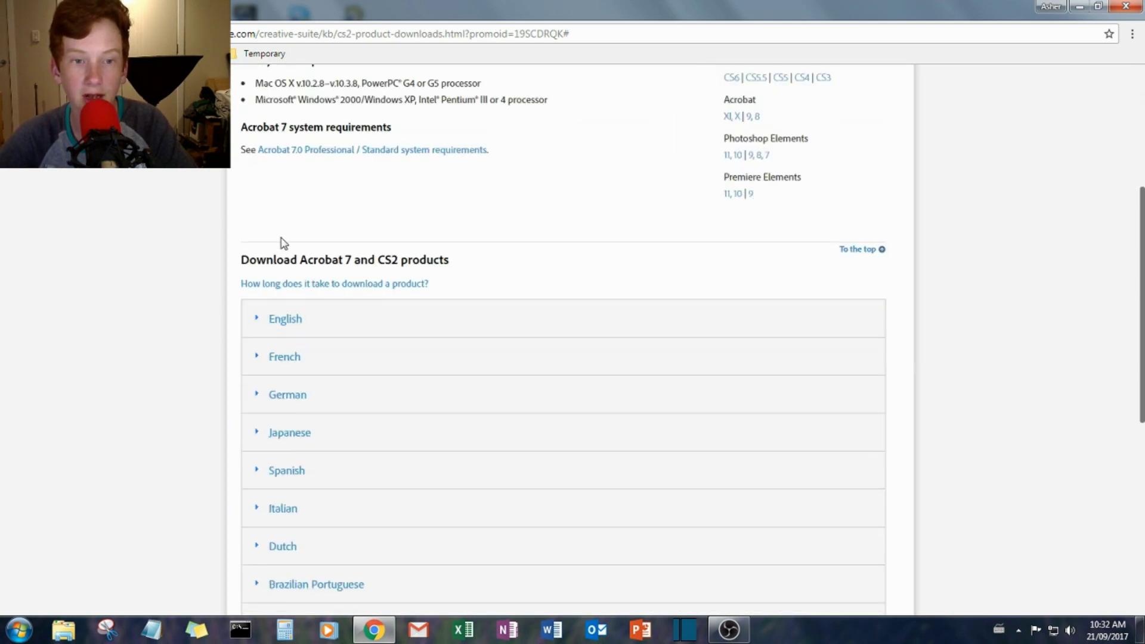
Step: Expand the English section and look through its CS2 download files and serial numbers table
click(286, 330)
scroll(685, 363, down, 2)
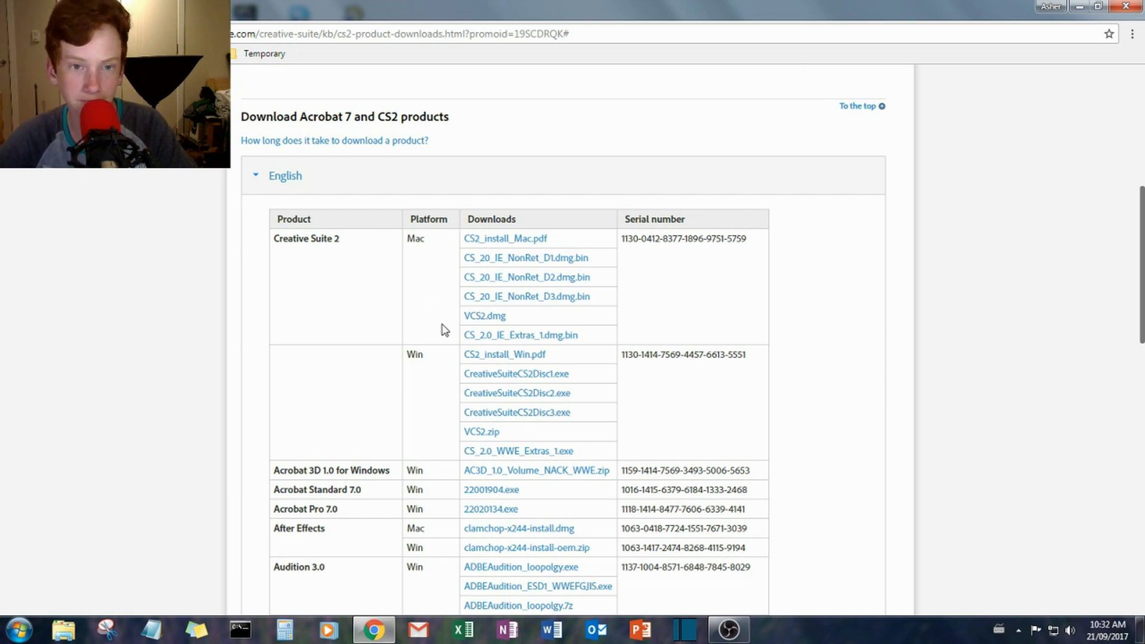
scroll(250, 370, down, 11)
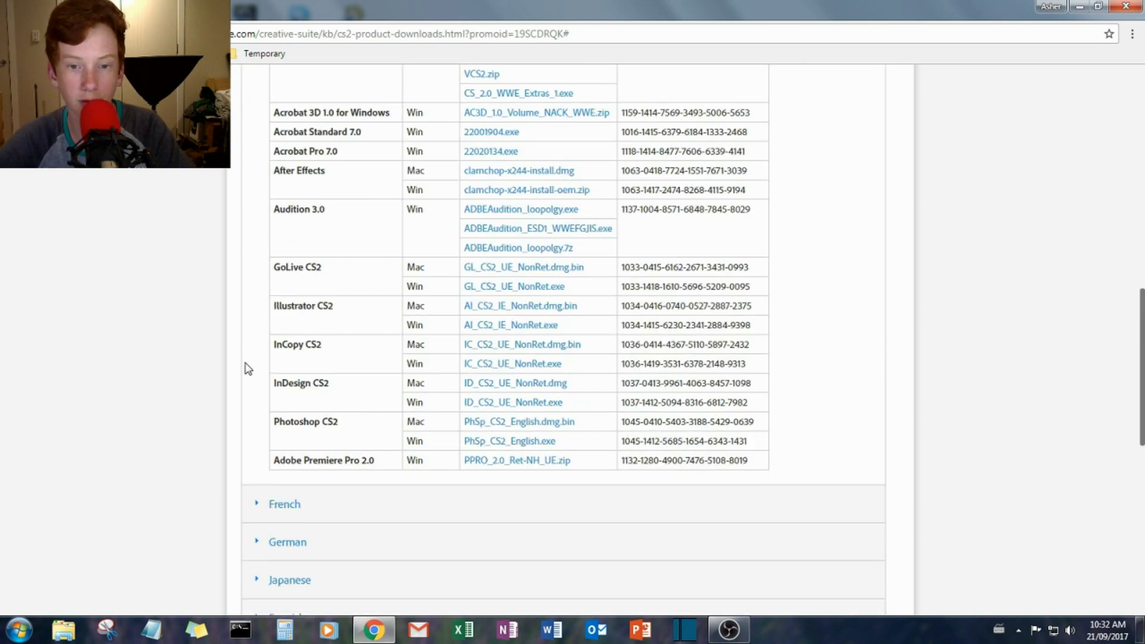
scroll(248, 369, up, 5)
scroll(247, 370, up, 6)
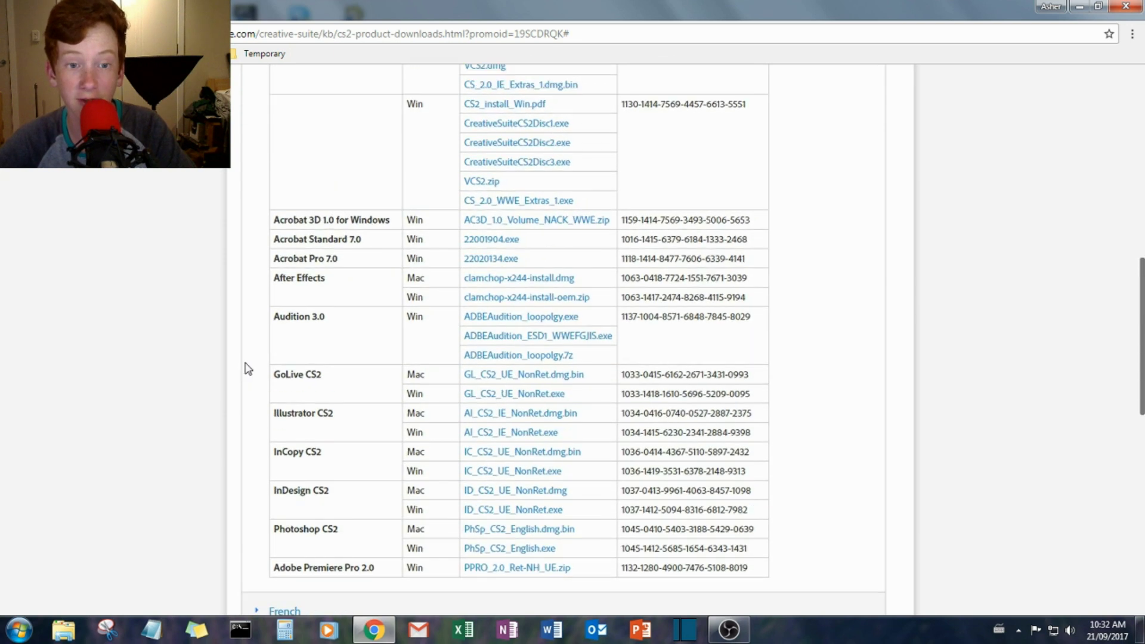
scroll(248, 368, up, 1)
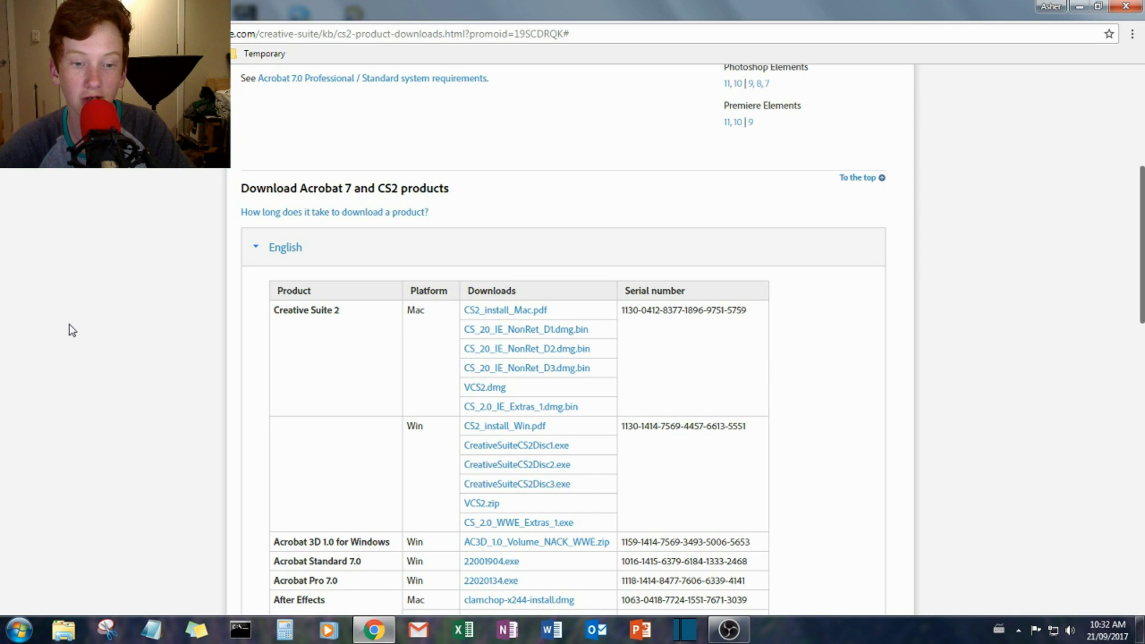
scroll(72, 328, down, 2)
scroll(51, 460, down, 2)
scroll(54, 458, up, 1)
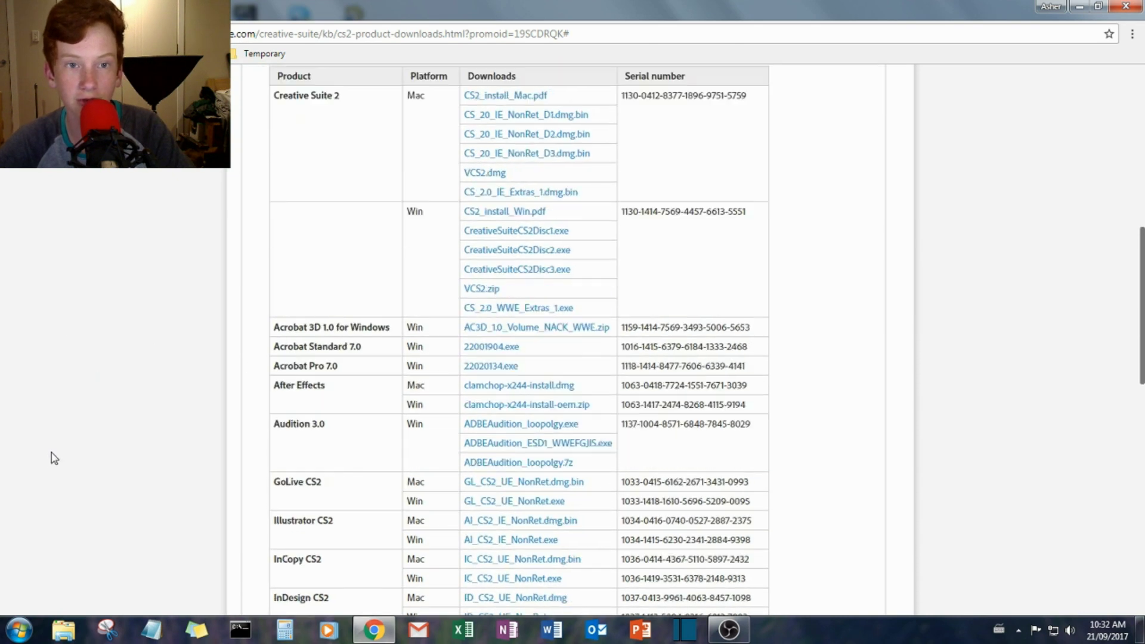
scroll(53, 458, up, 1)
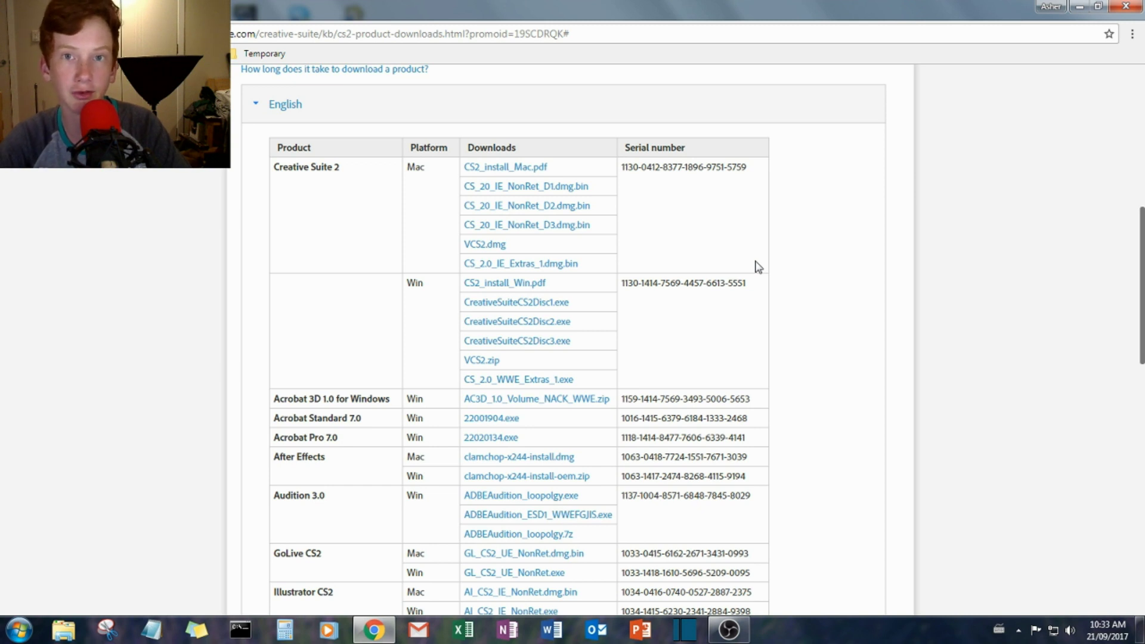
scroll(762, 253, down, 3)
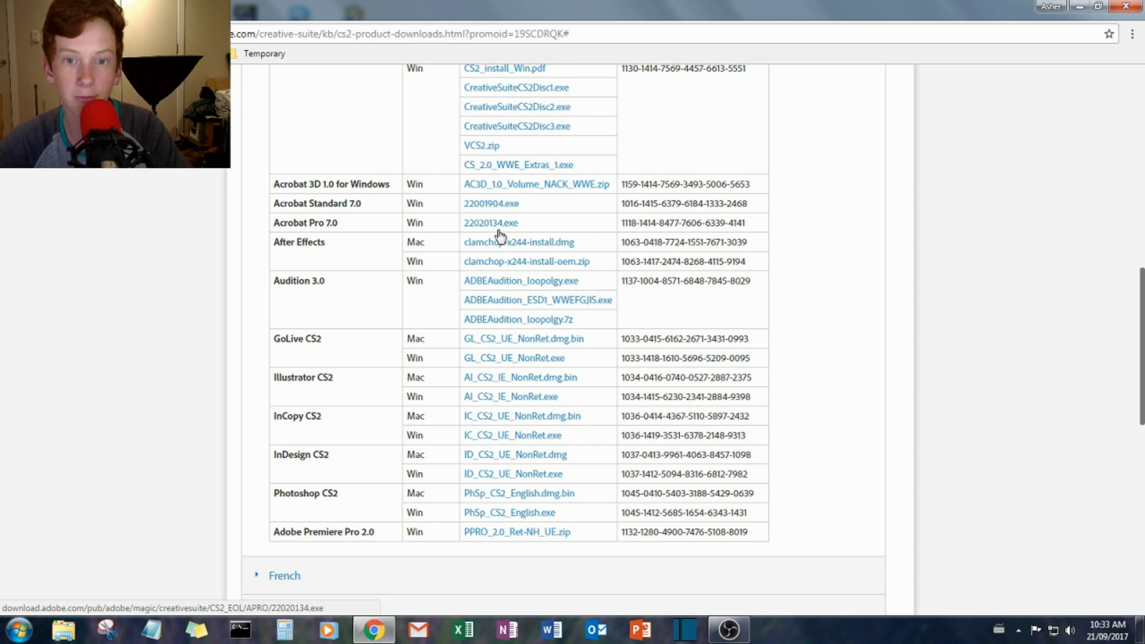
scroll(352, 430, up, 4)
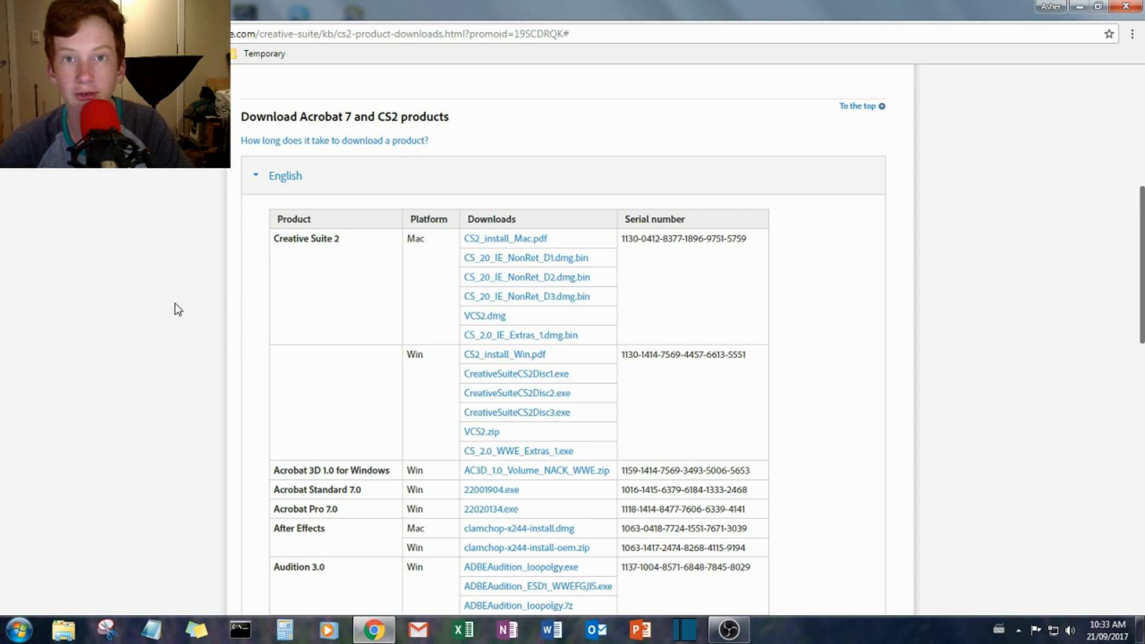
scroll(179, 310, down, 1)
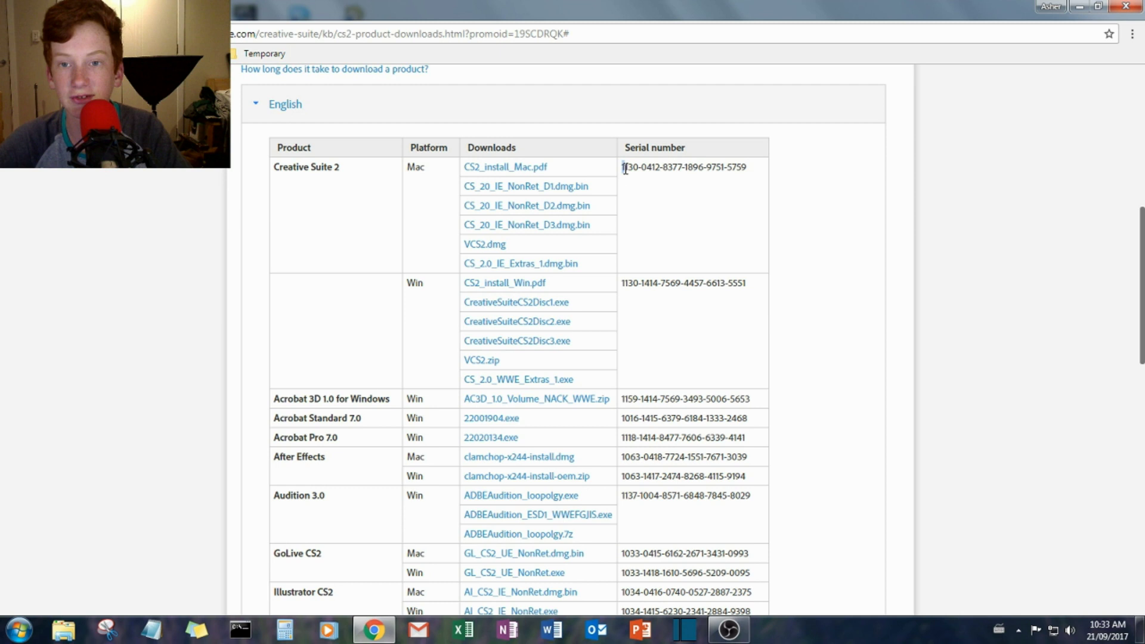
Step: Re-expand the English download table and select the Creative Suite 2 serial number
drag(624, 168, 755, 178)
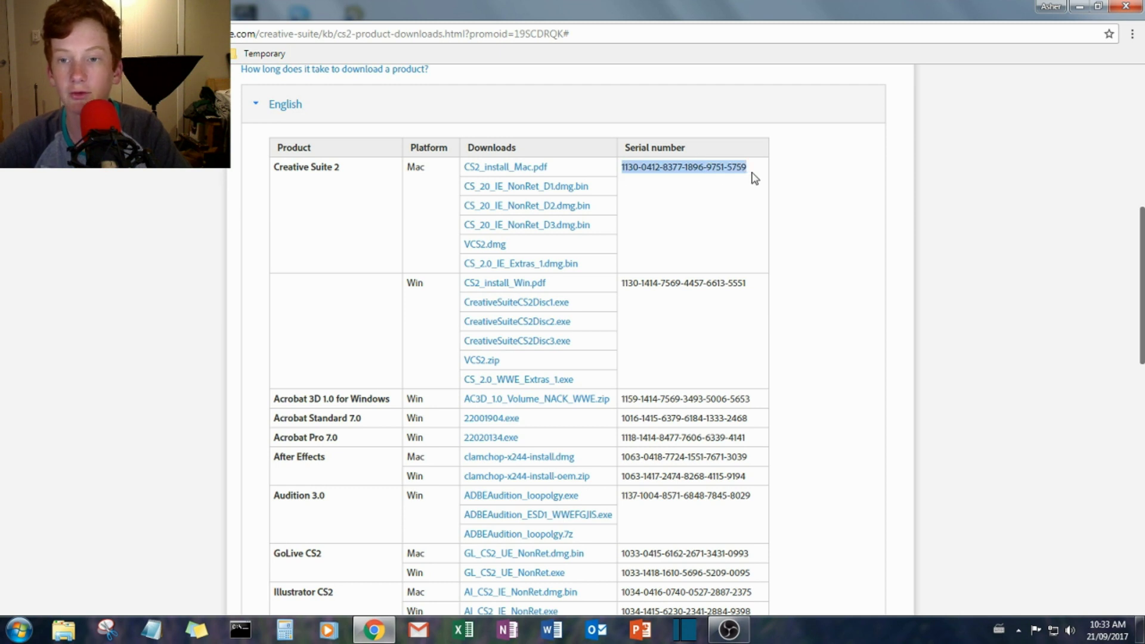
click(751, 174)
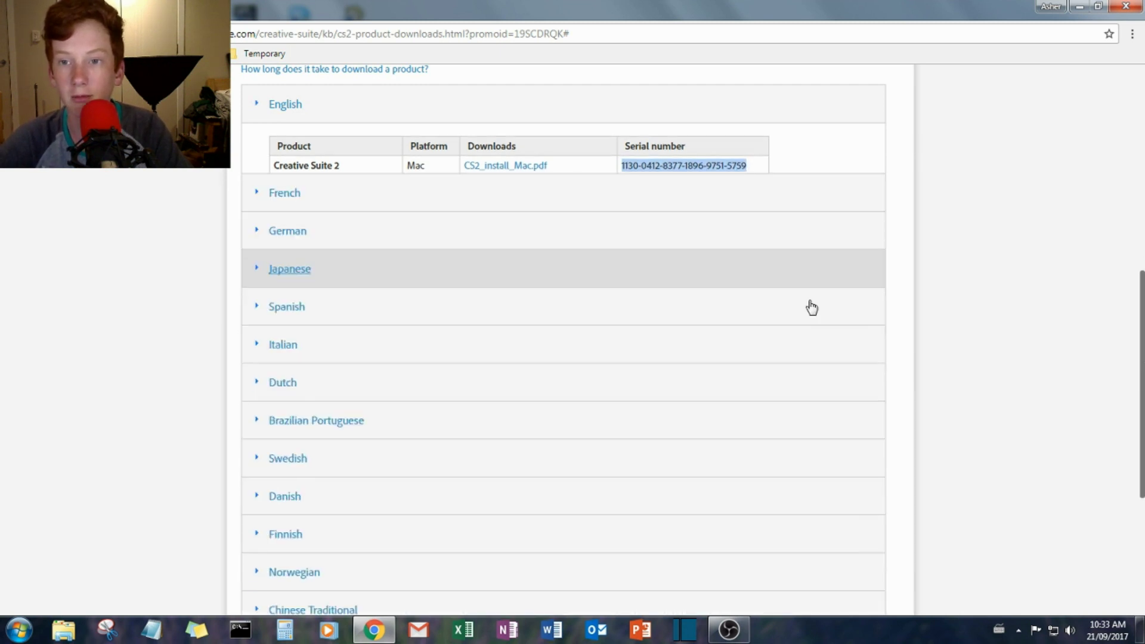
scroll(656, 329, up, 5)
click(343, 392)
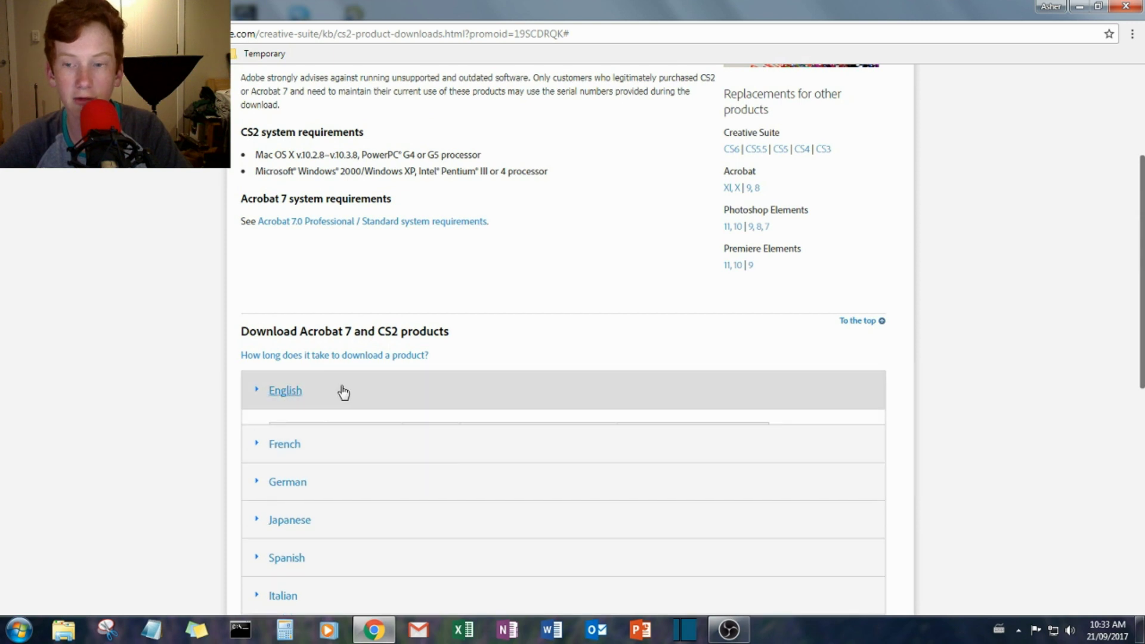
scroll(738, 371, down, 4)
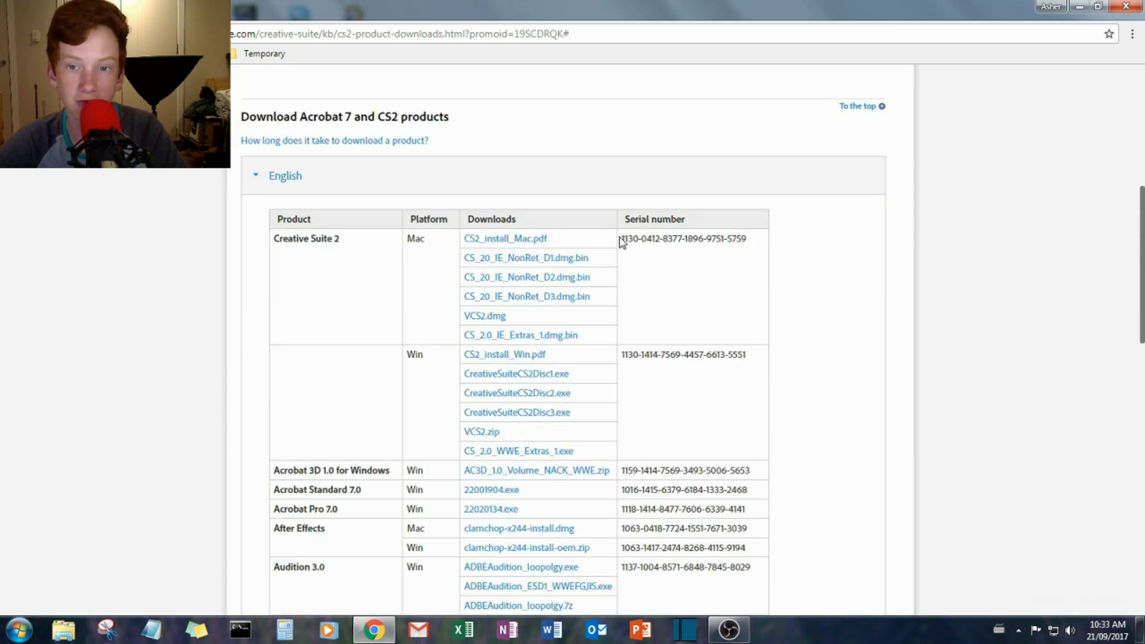
drag(620, 238, 753, 241)
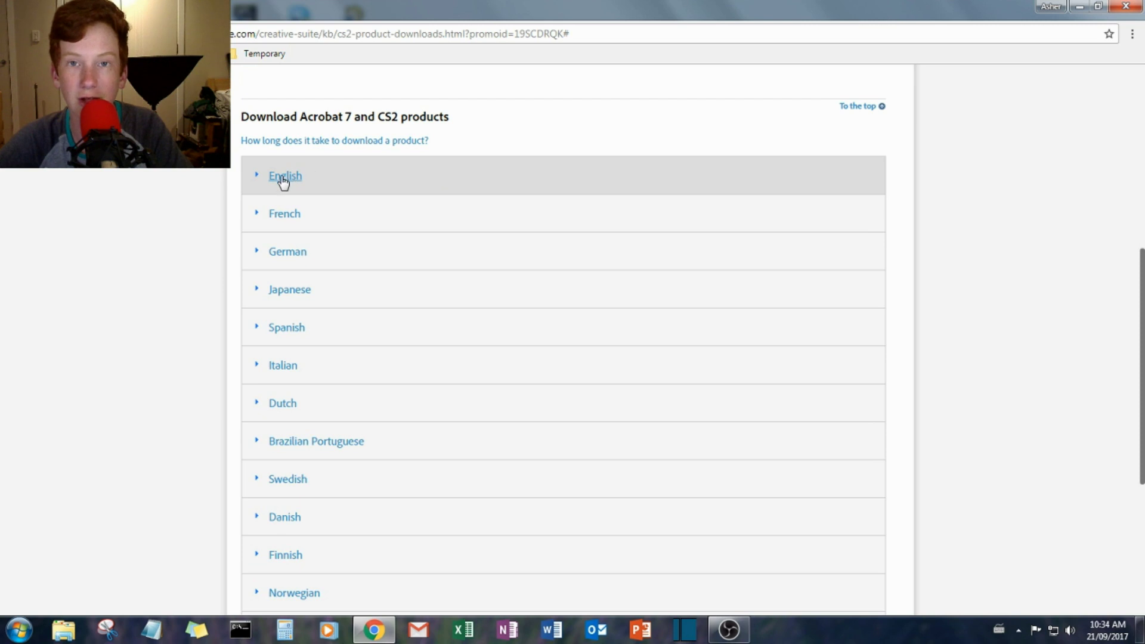
click(284, 182)
drag(623, 241, 747, 239)
Step: Check the serial's context menu for Copy, then minimise Chrome to show the desktop with Win+D
right_click(747, 240)
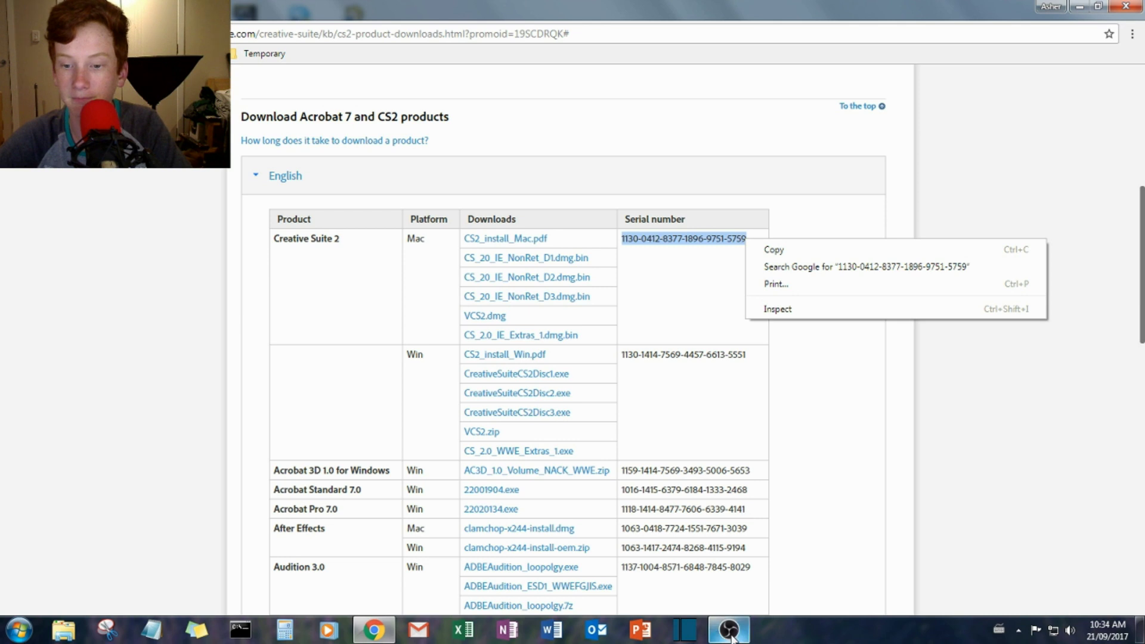
click(830, 386)
scroll(831, 386, down, 1)
scroll(626, 338, down, 5)
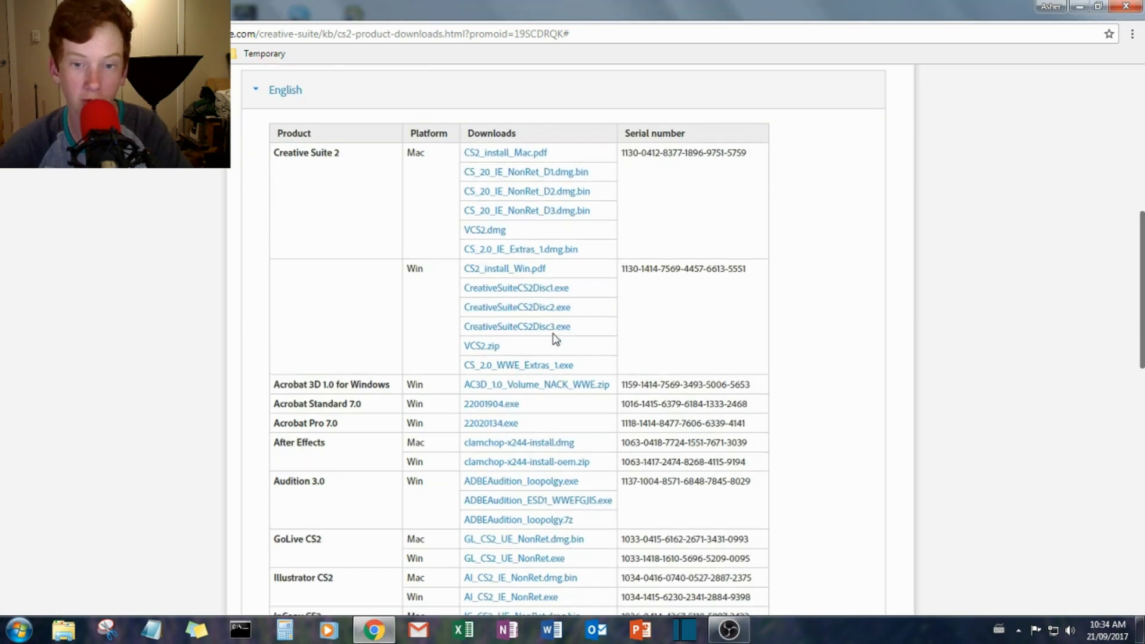
scroll(561, 351, up, 5)
scroll(564, 368, up, 4)
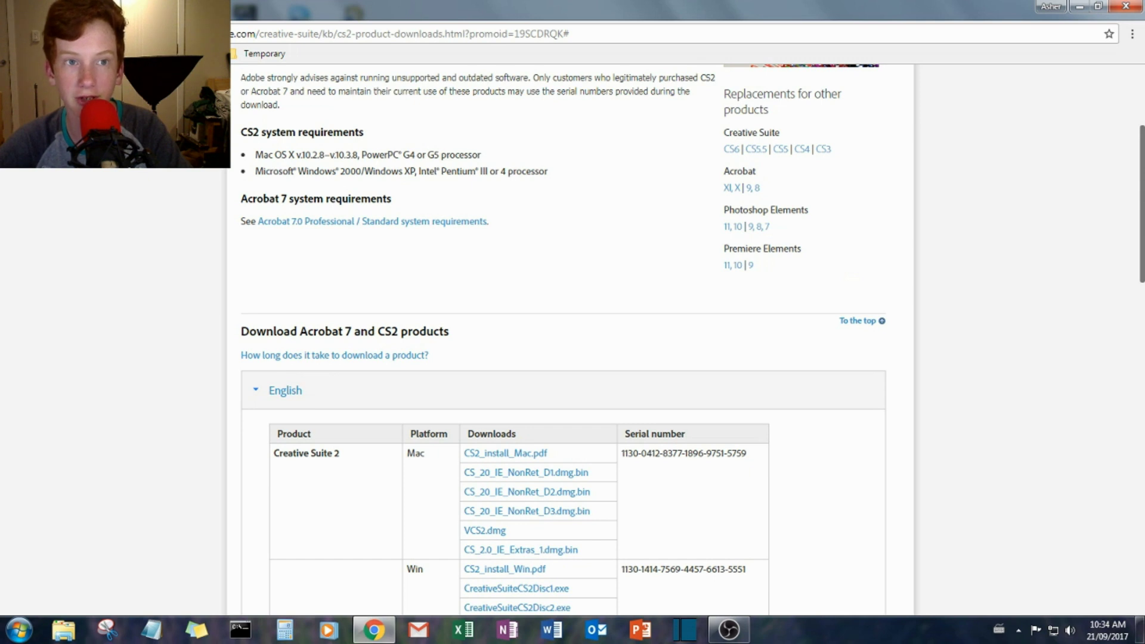
key(super+d)
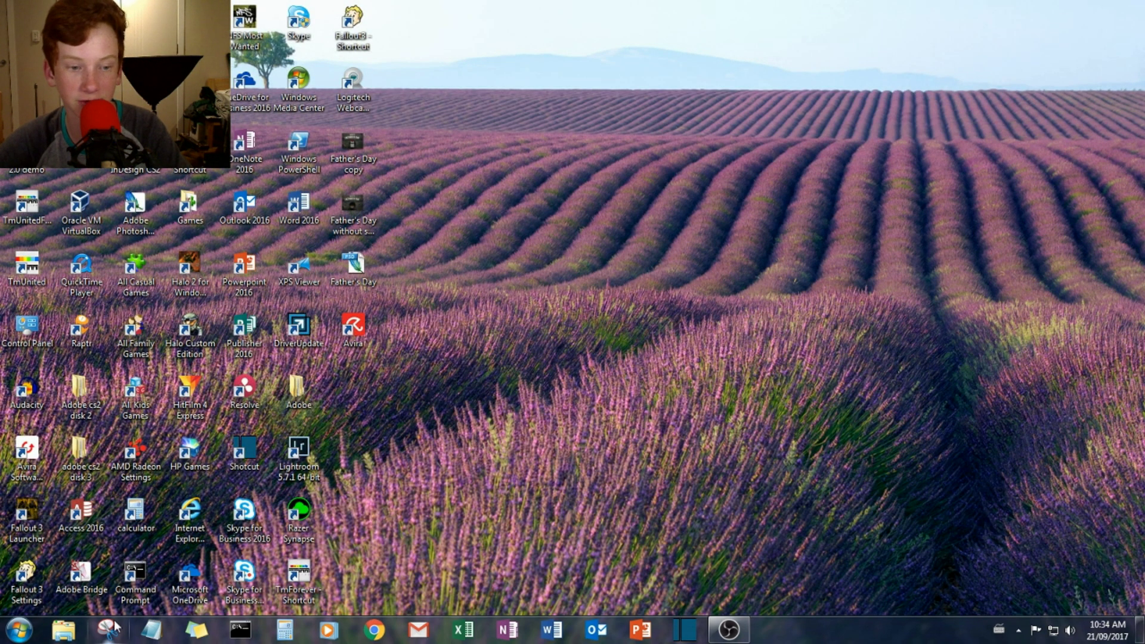
Step: Open Windows Explorer and browse to the cs2 folder holding the CreativeSuiteCS2Disc files
click(63, 629)
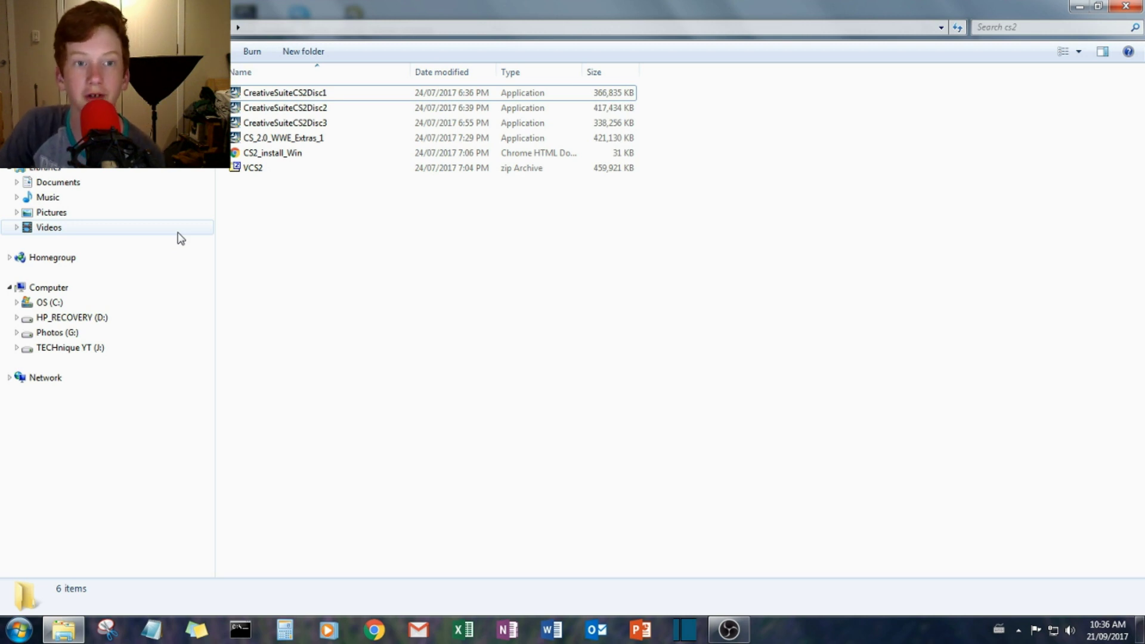
Step: Launch the CreativeSuiteCS2Disc1 extractor, cancel it, and switch Explorer to Computer
double_click(296, 94)
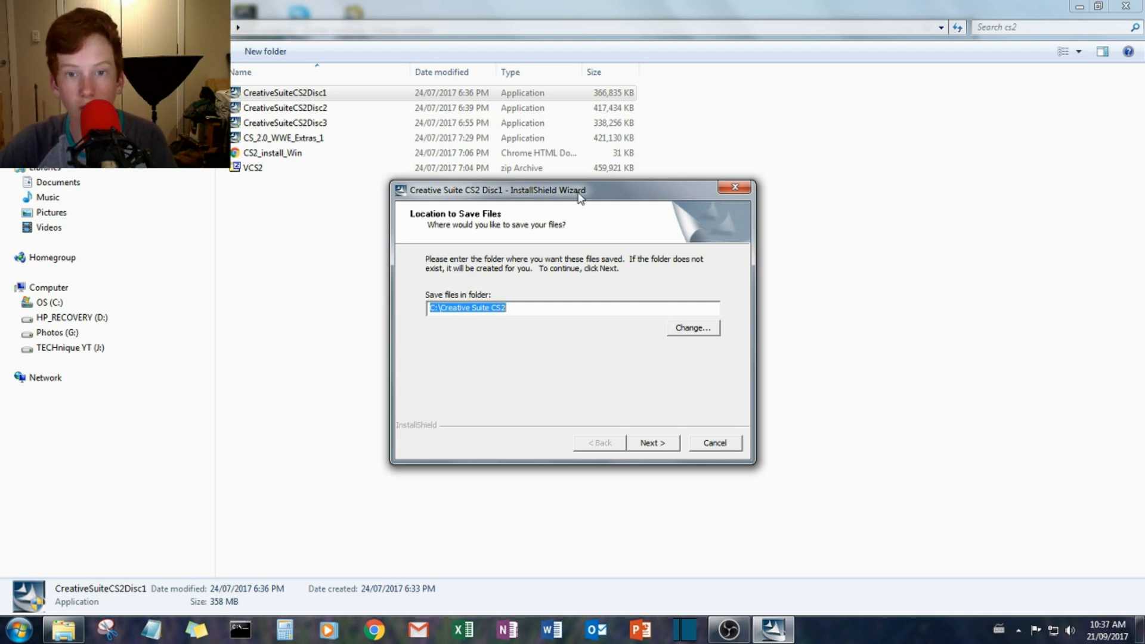
drag(605, 192, 593, 160)
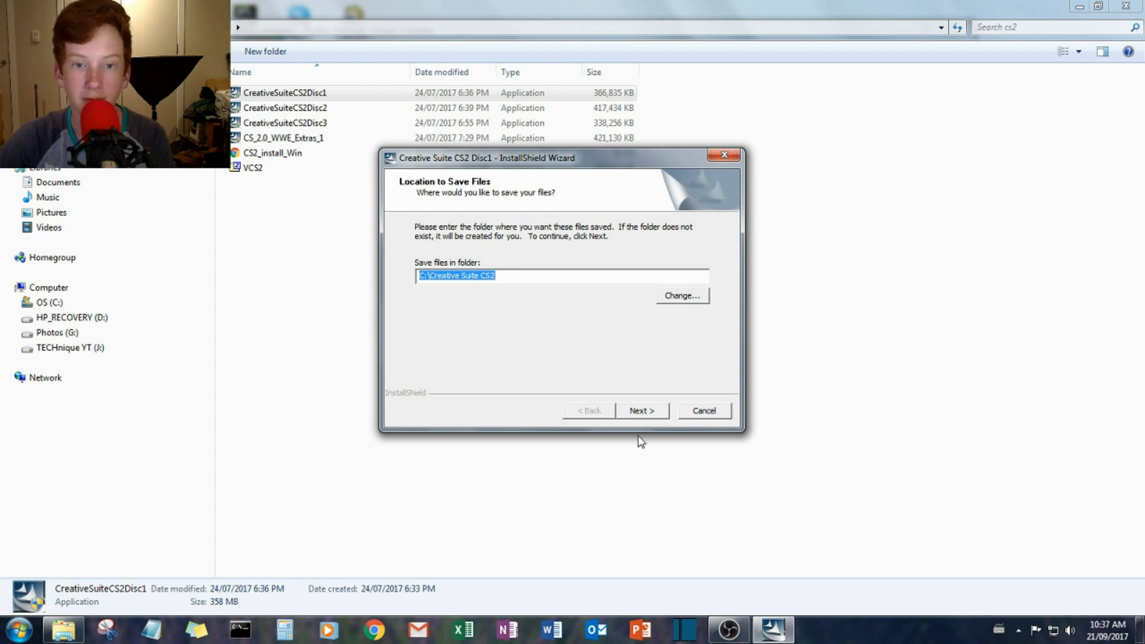
click(704, 411)
click(67, 288)
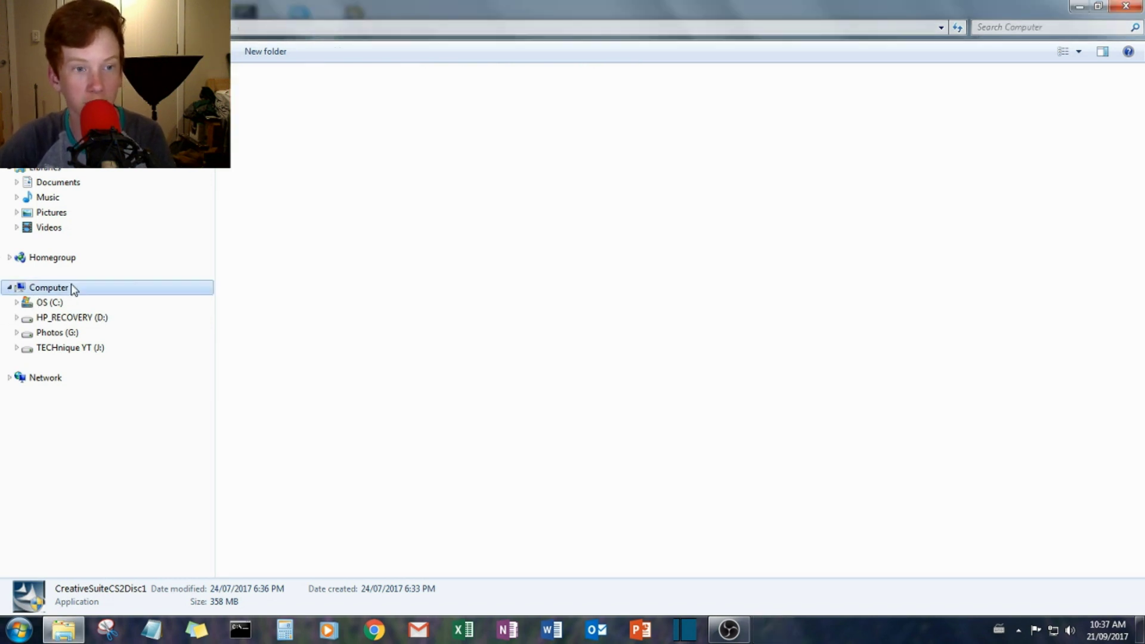
Step: Check that C:\Program Files\Adobe\cs2 is empty, then close Explorer and open a fresh window
double_click(307, 108)
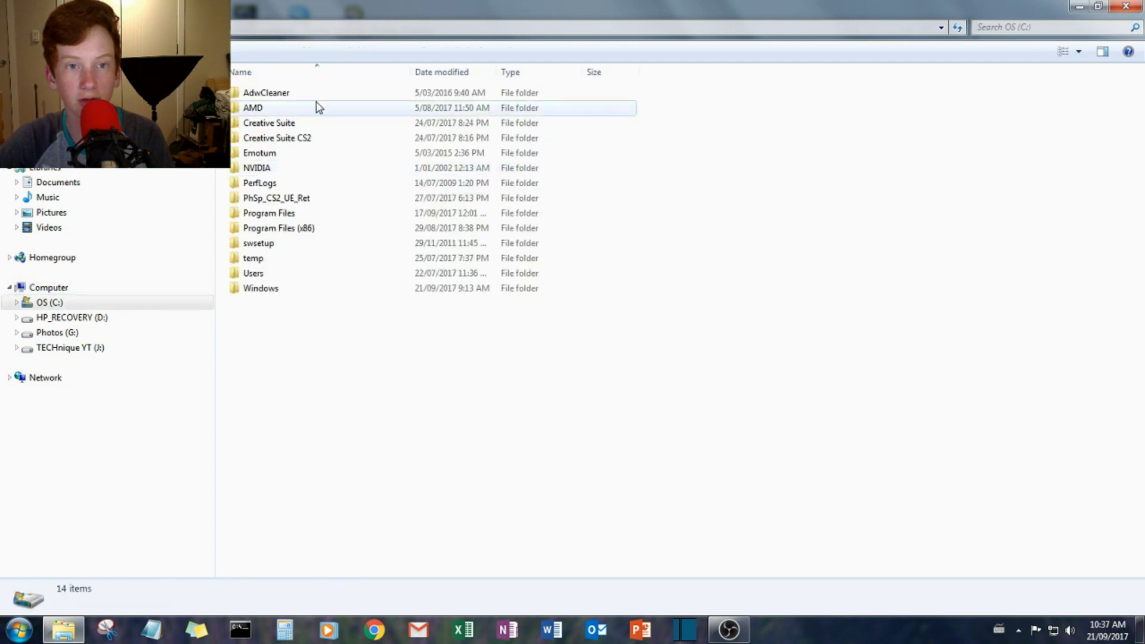
double_click(262, 207)
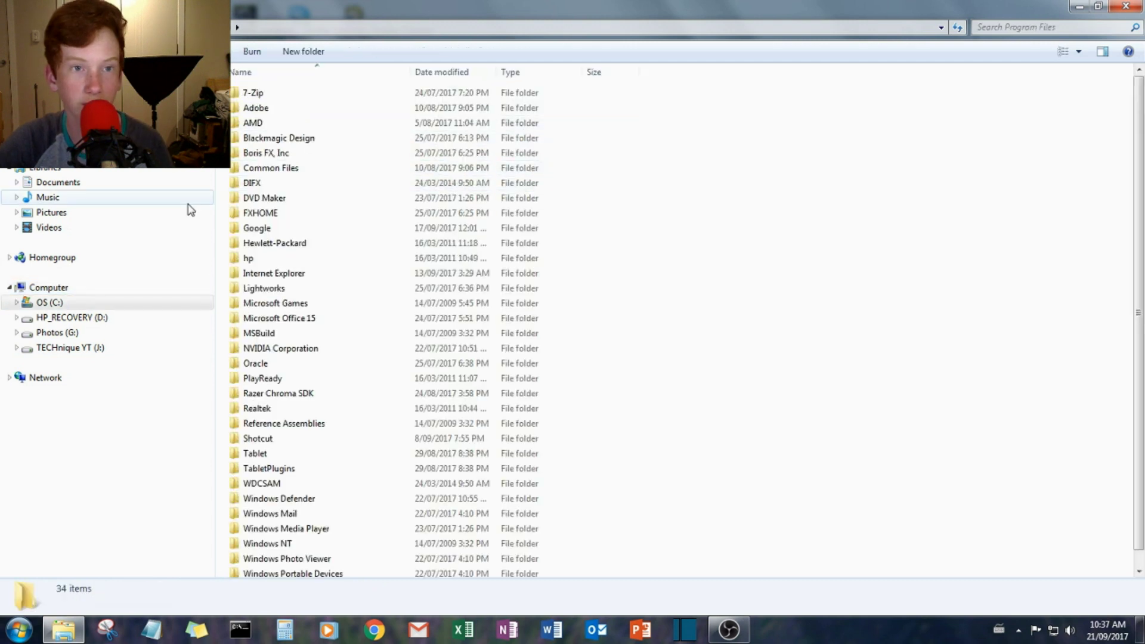
click(290, 114)
double_click(290, 113)
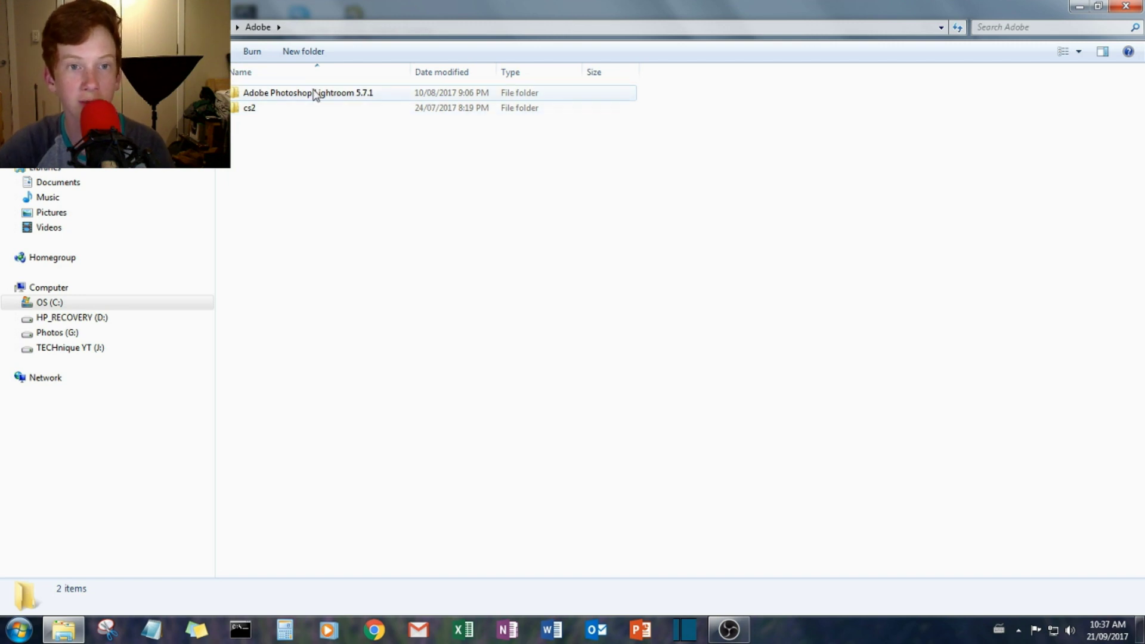
double_click(298, 109)
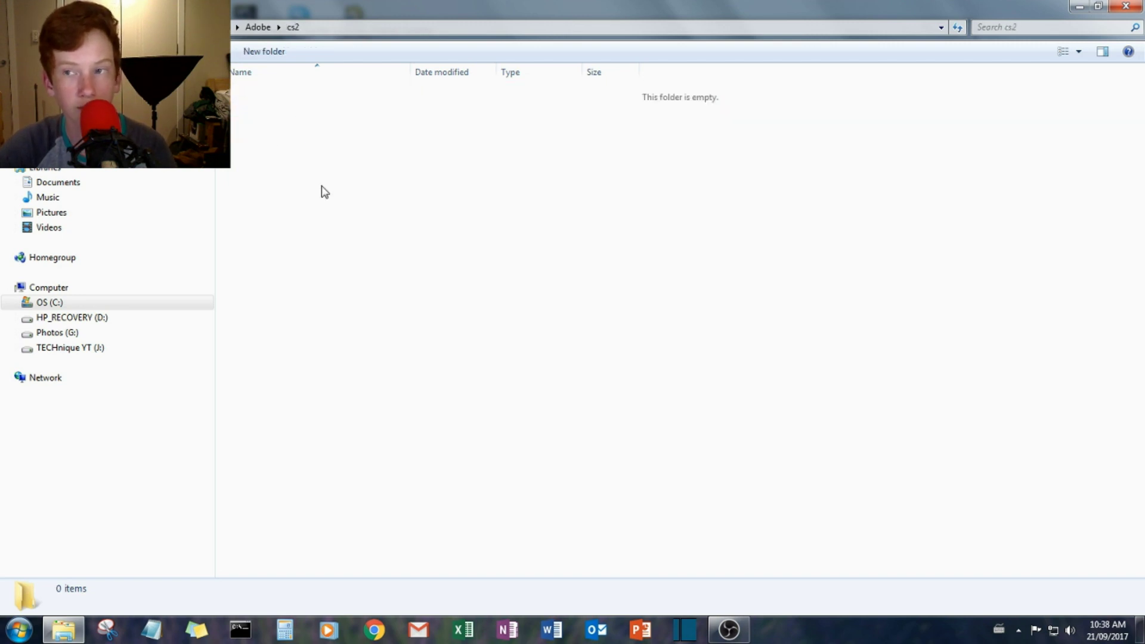
drag(743, 159, 351, 353)
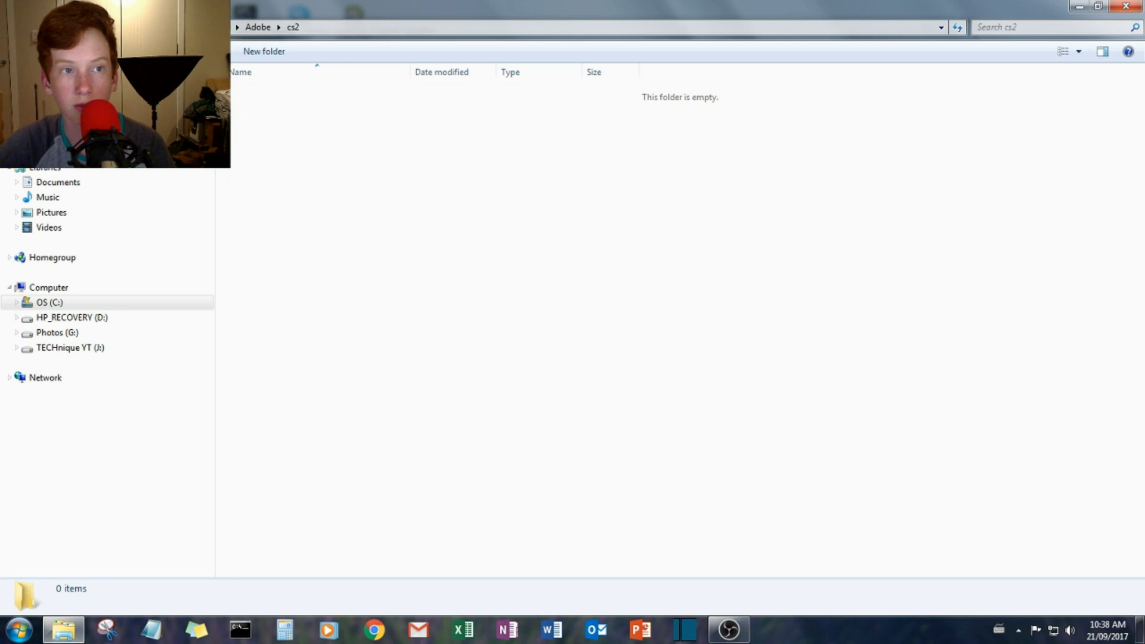
key(BackSpace)
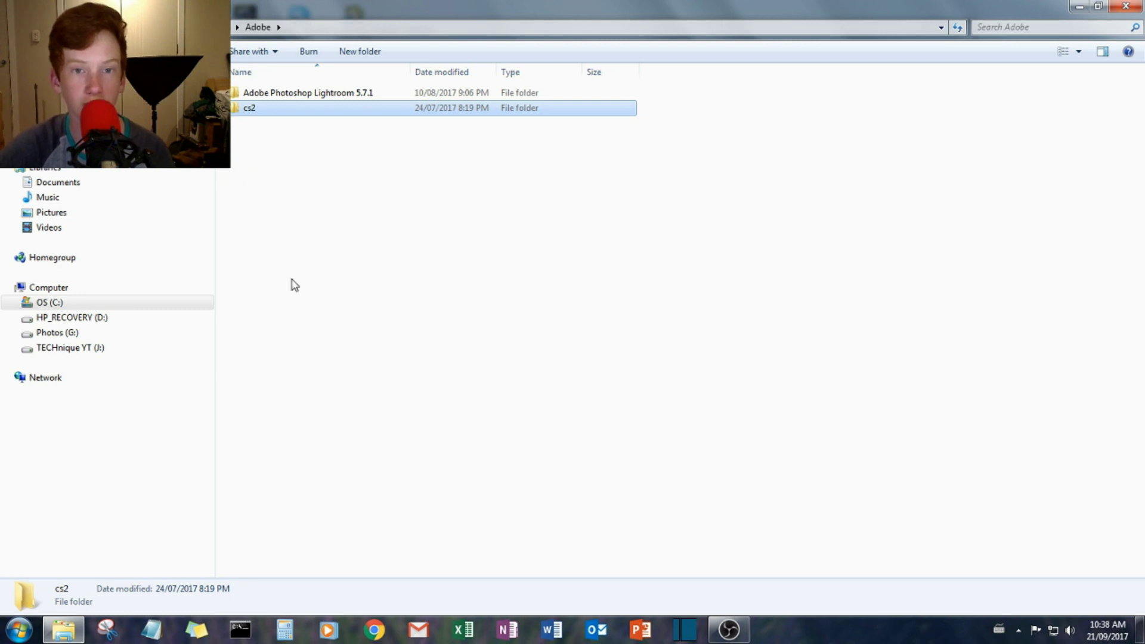
click(1125, 6)
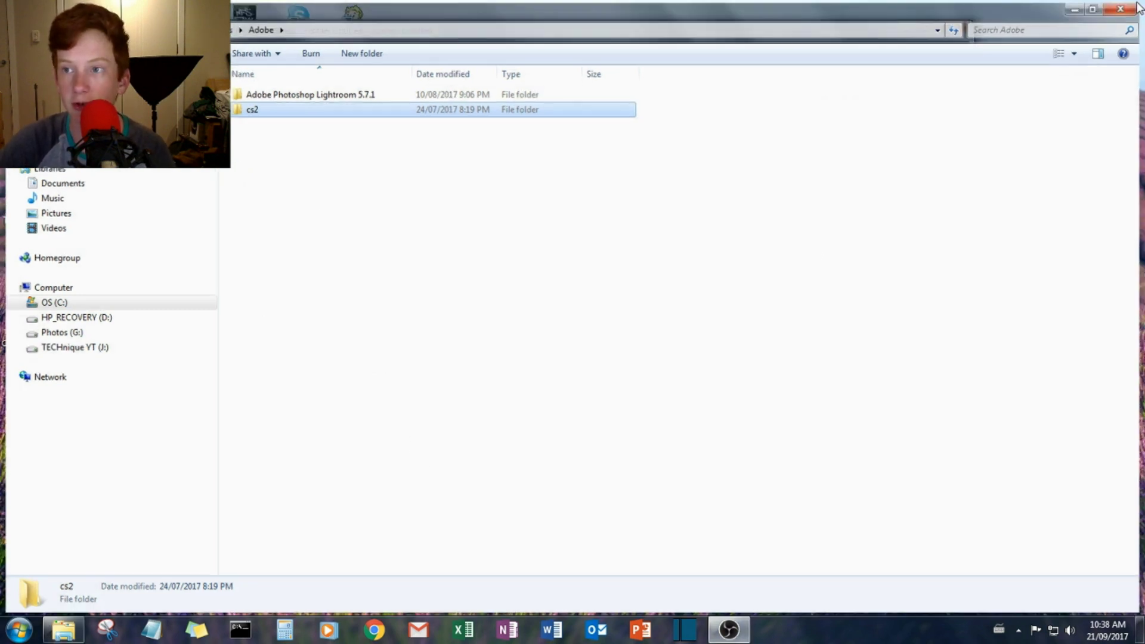
click(63, 629)
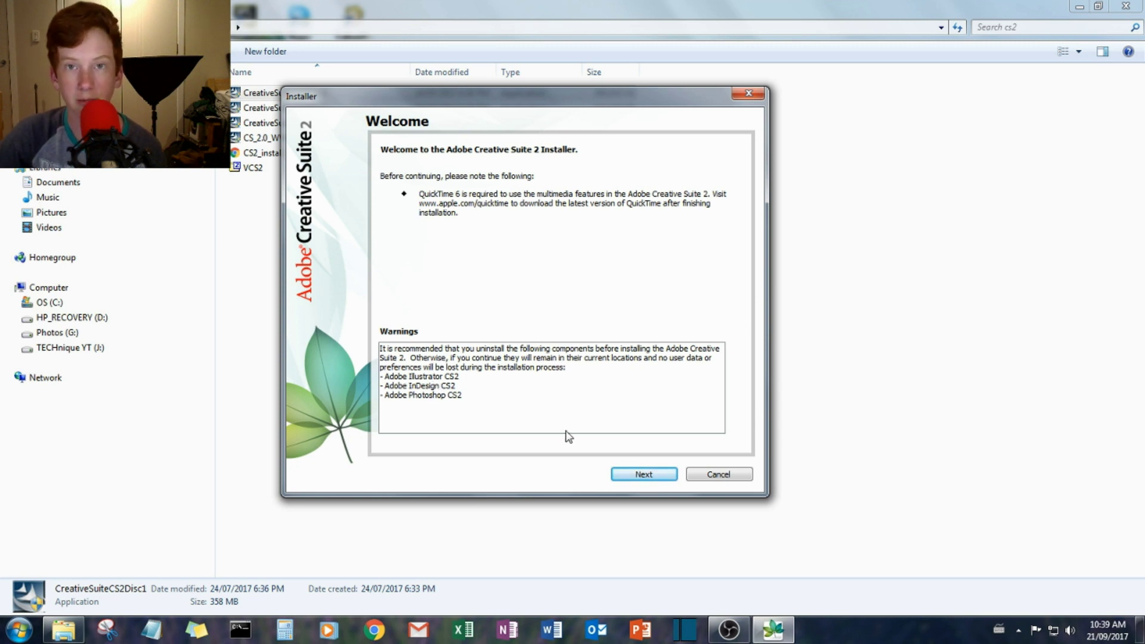
Step: Advance the CS2 installer from Welcome to the License Agreement page, in English (International)
click(19, 630)
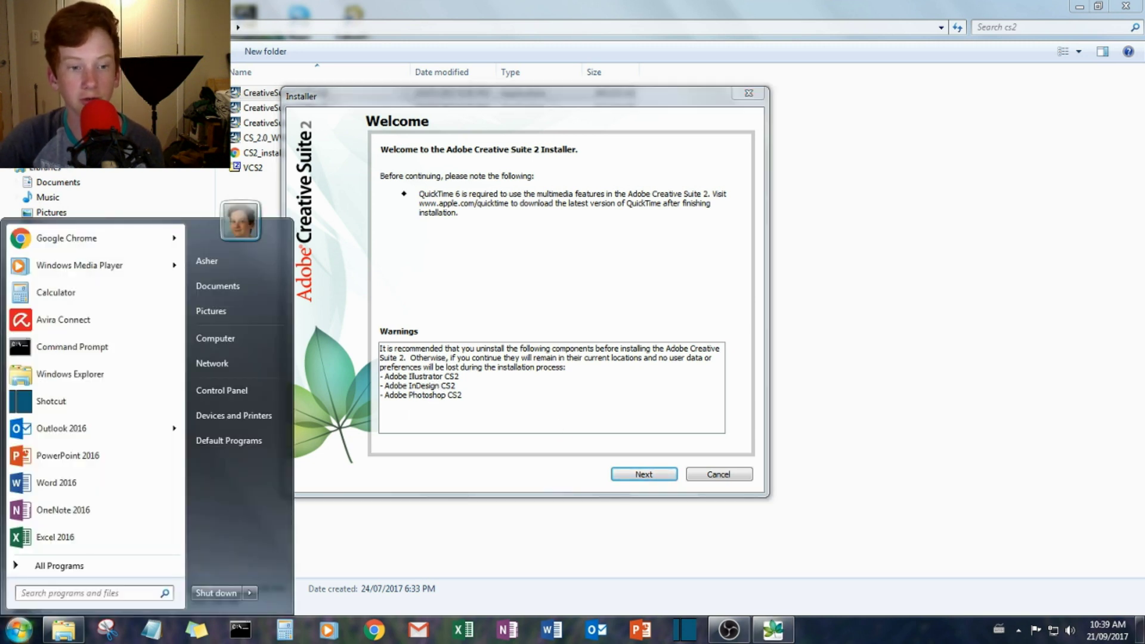
click(457, 496)
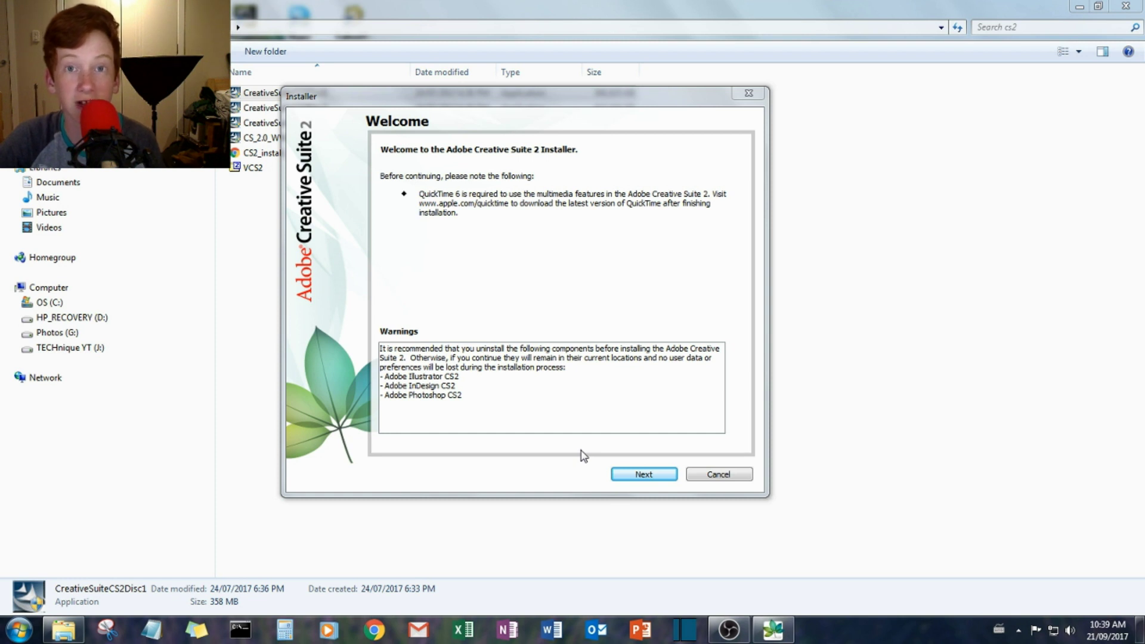
click(641, 475)
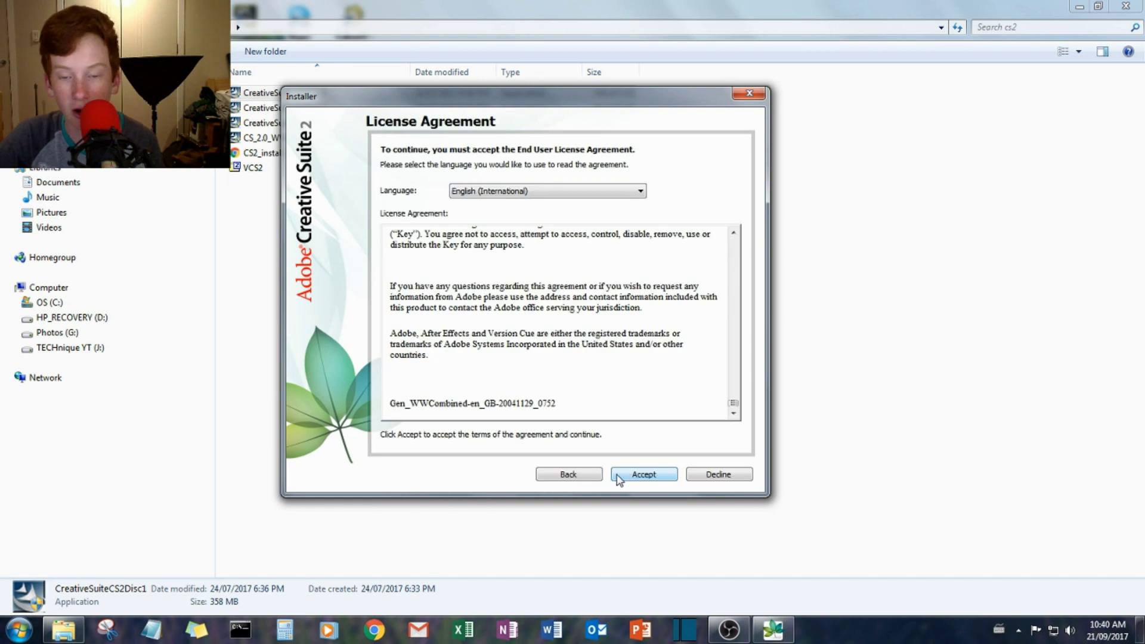
Step: Accept the license, enter the user's name and serial, then quit when CS2 apps are reported installed
click(641, 474)
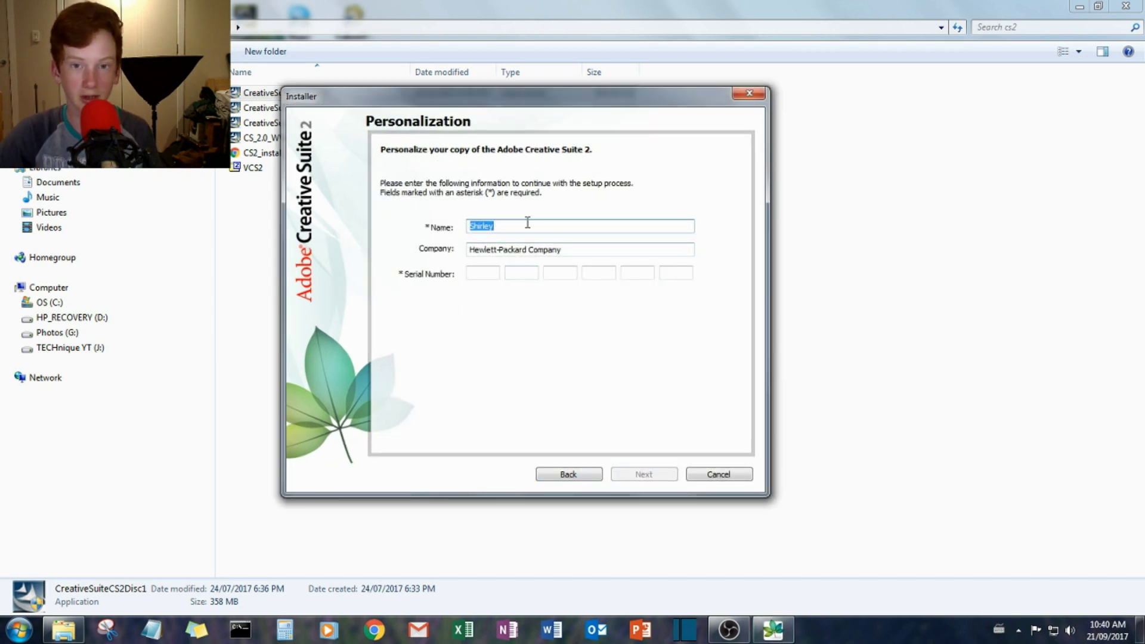
text(Asher)
key(Tab)
key(Tab)
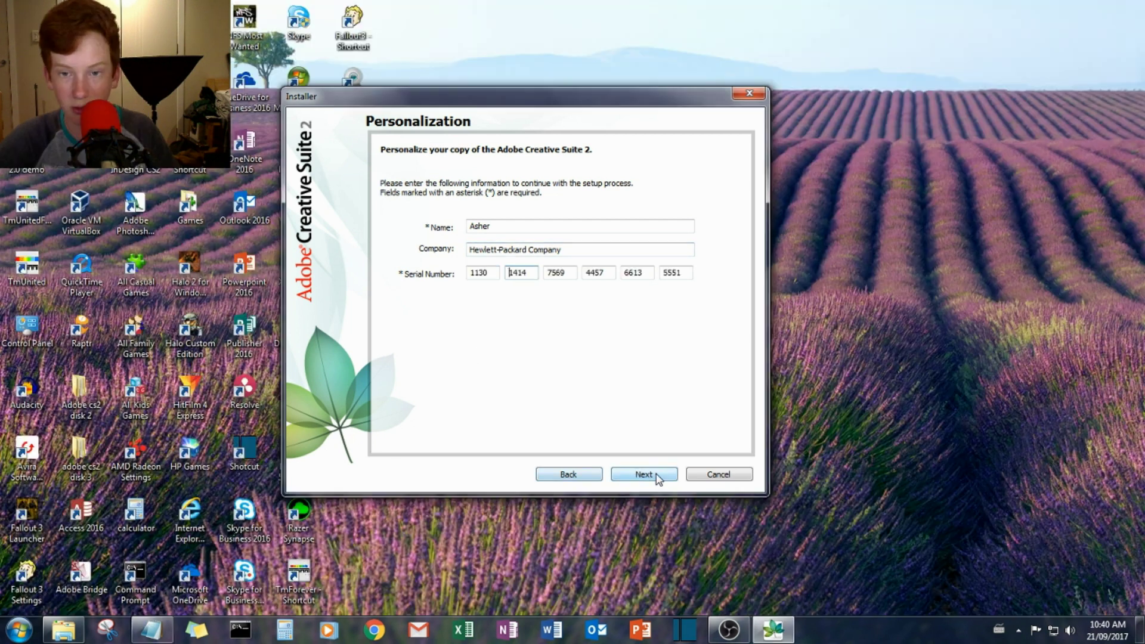
click(643, 474)
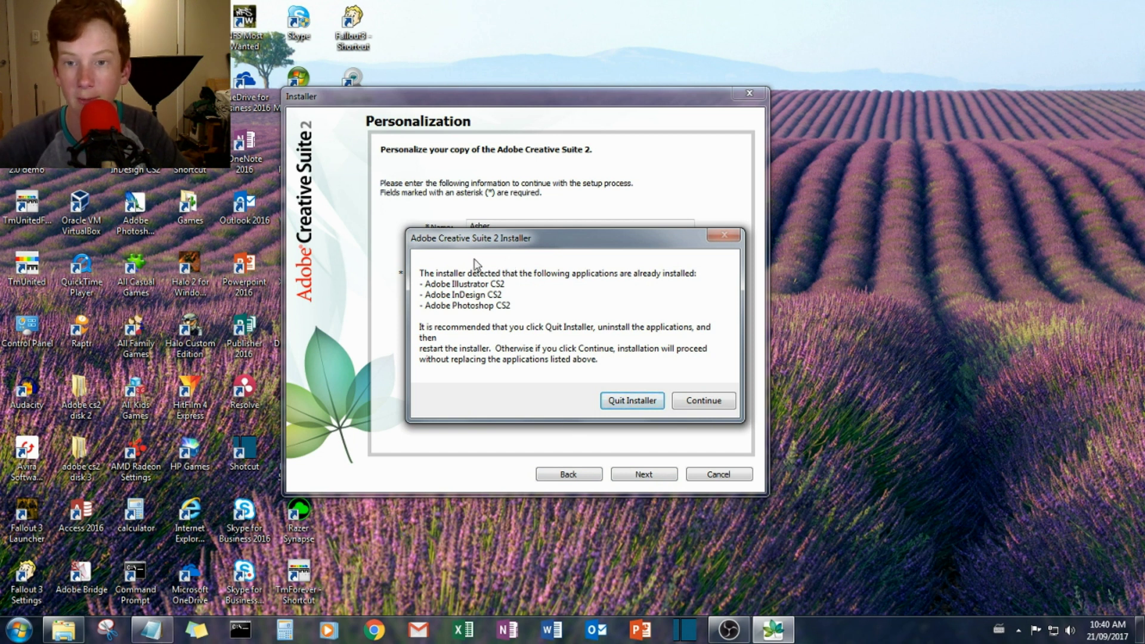
click(630, 402)
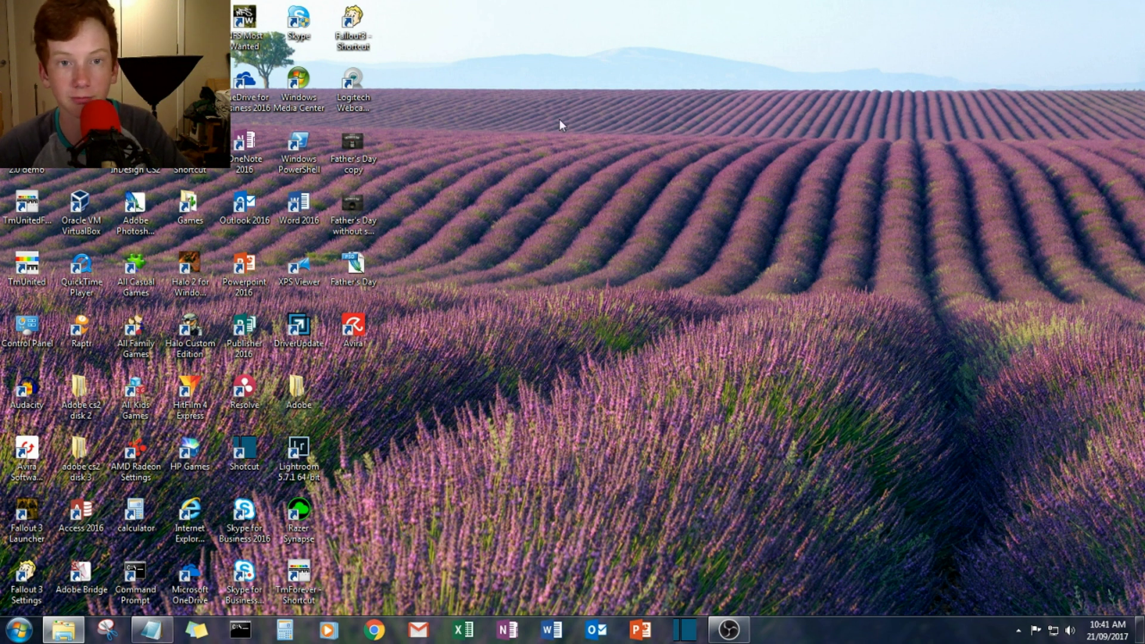
Step: Start Photoshop CS2 from its desktop shortcut and choose Do Not Register
drag(424, 43, 676, 277)
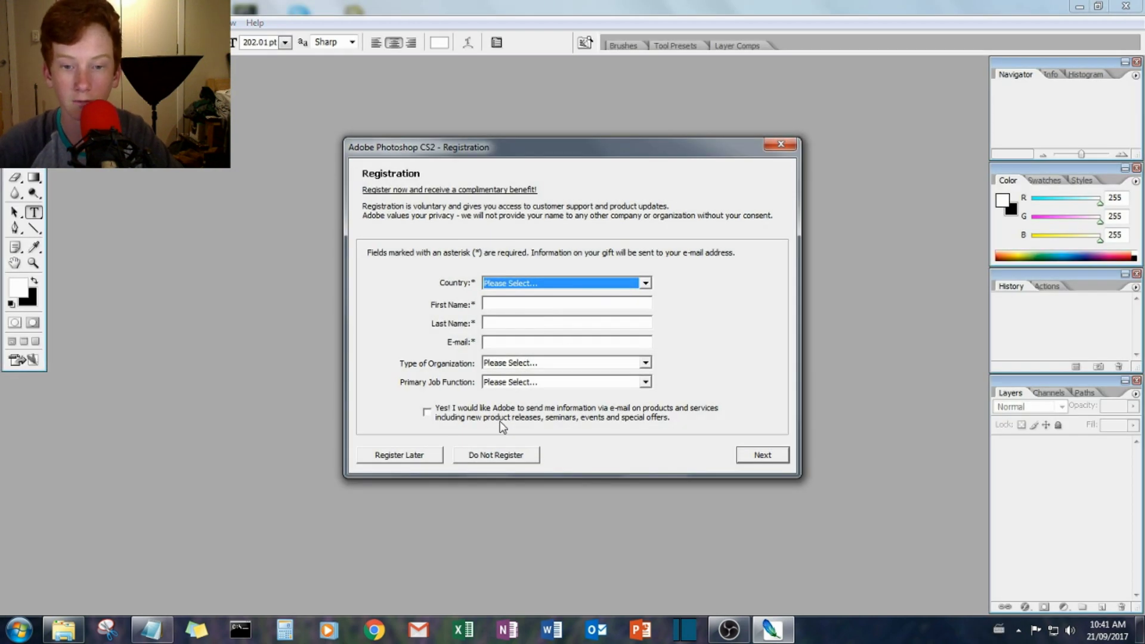
click(521, 458)
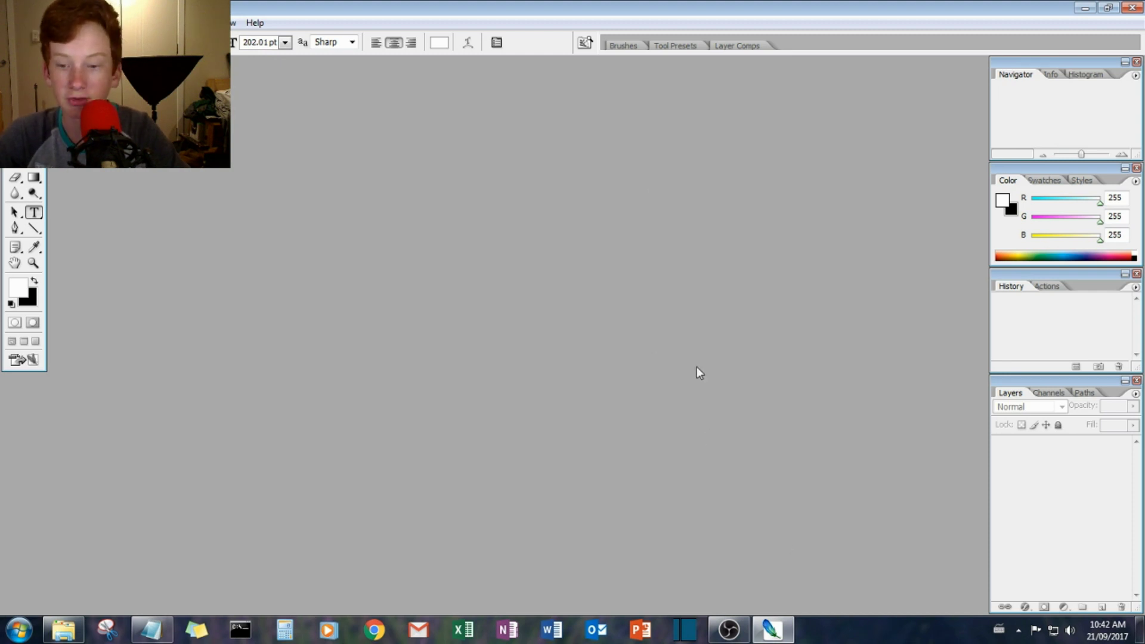
click(729, 629)
Step: Dismiss the File menu unused, then switch through the Magic Wand (W) to the Move tool (V)
click(729, 630)
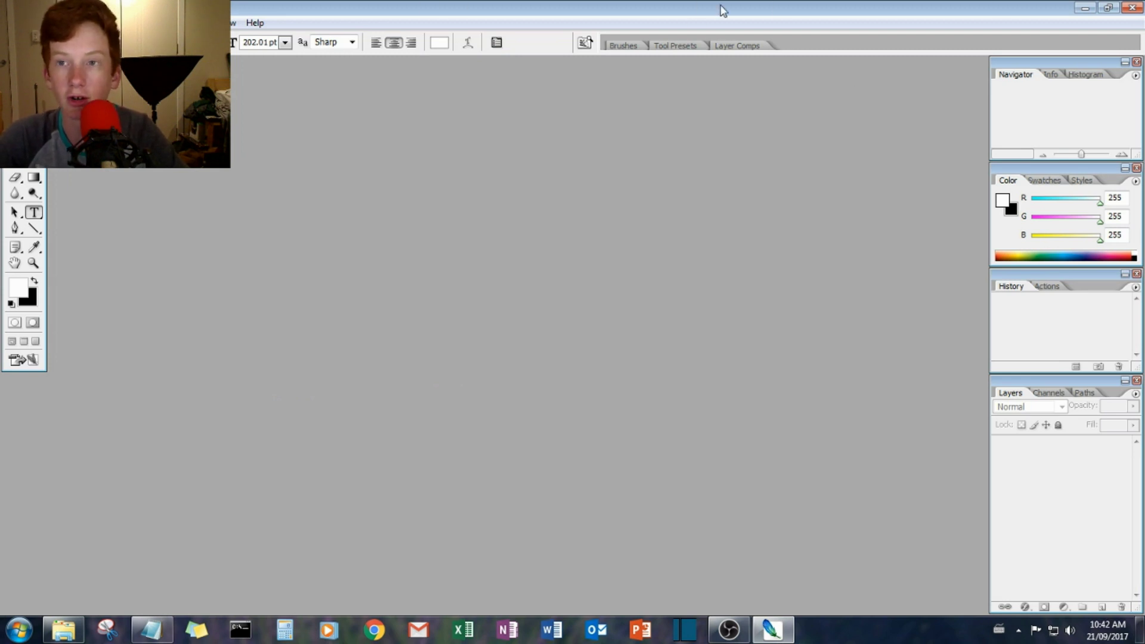
drag(927, 6, 888, 2)
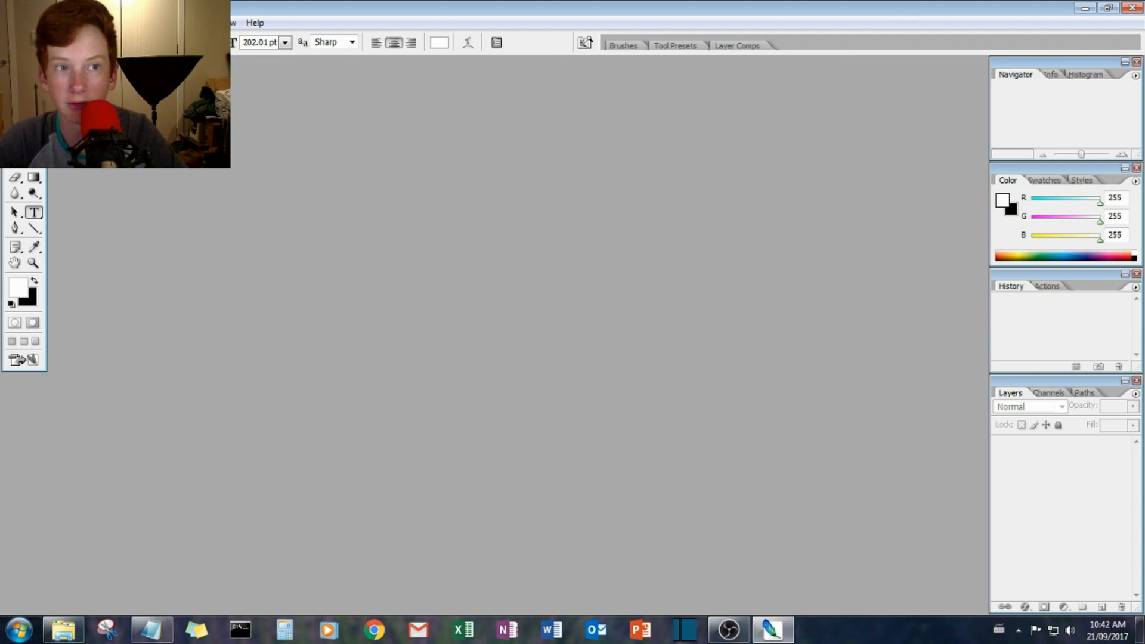
key(alt+f)
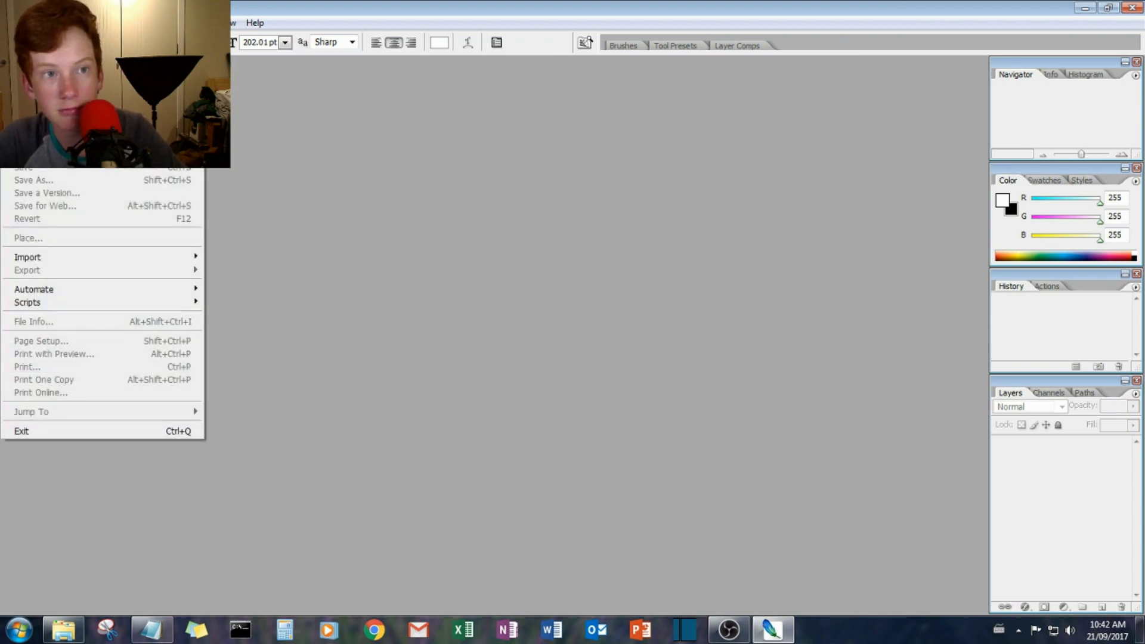
click(447, 166)
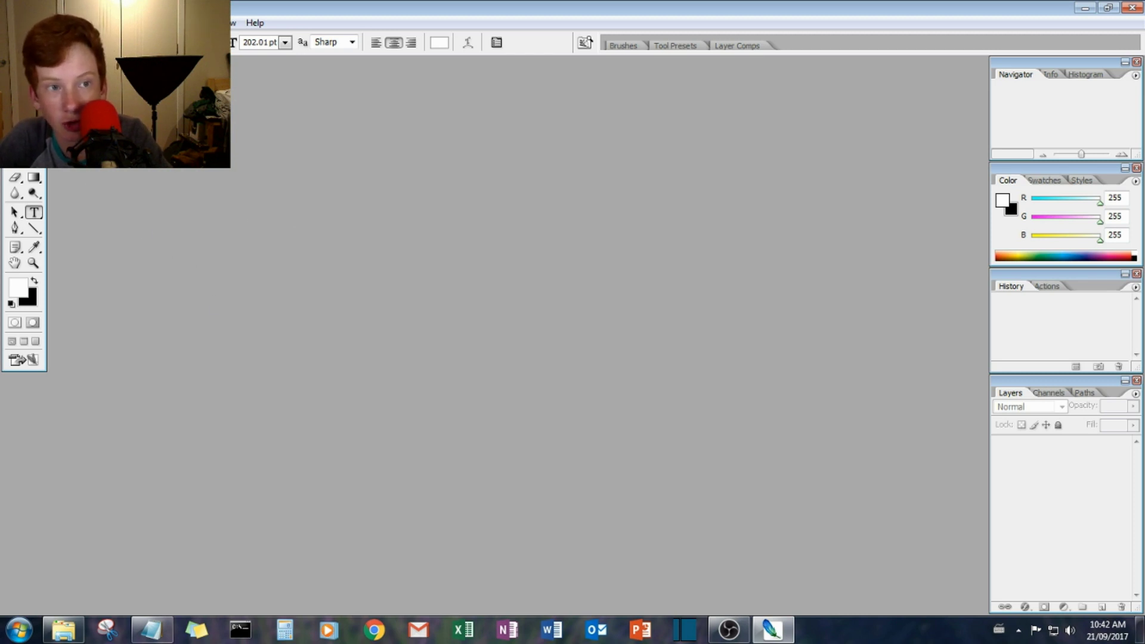
key(w)
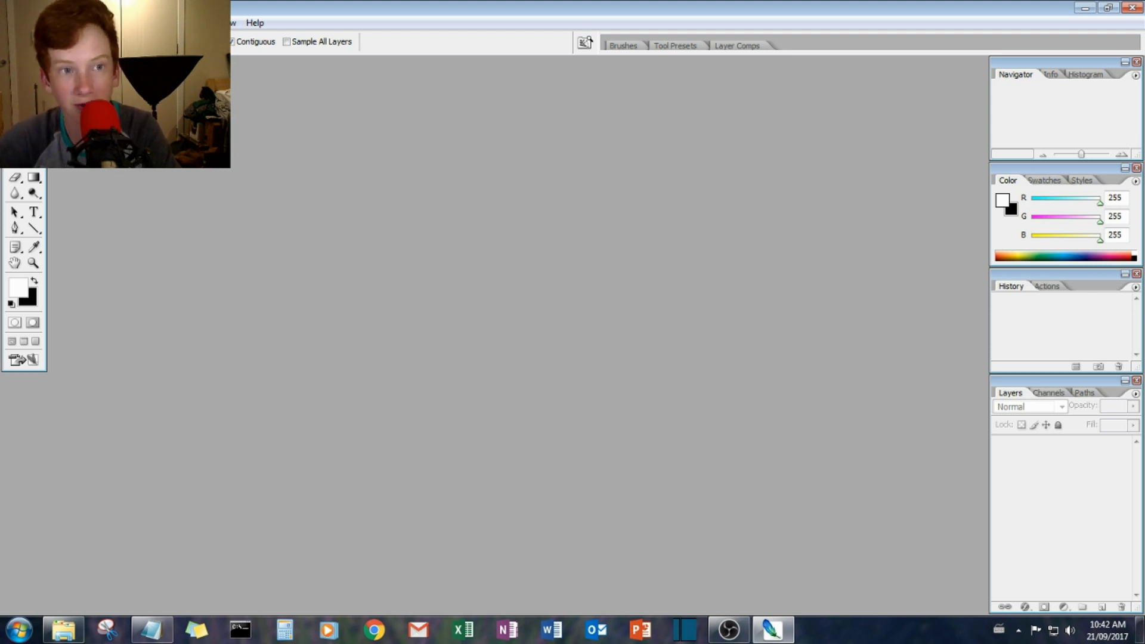
key(v)
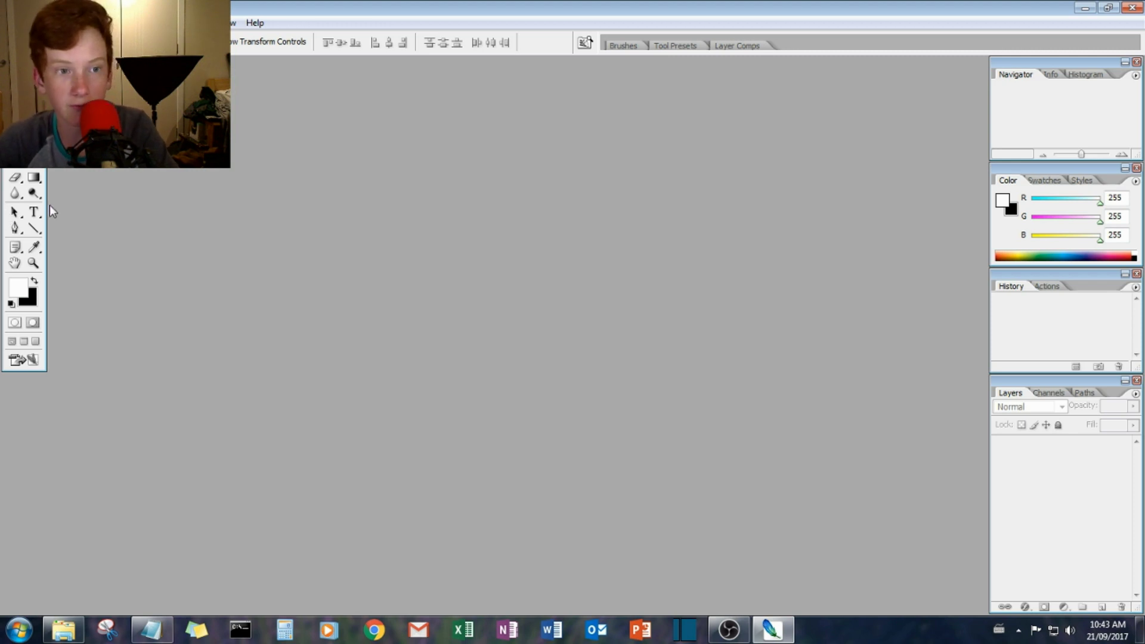
click(1084, 7)
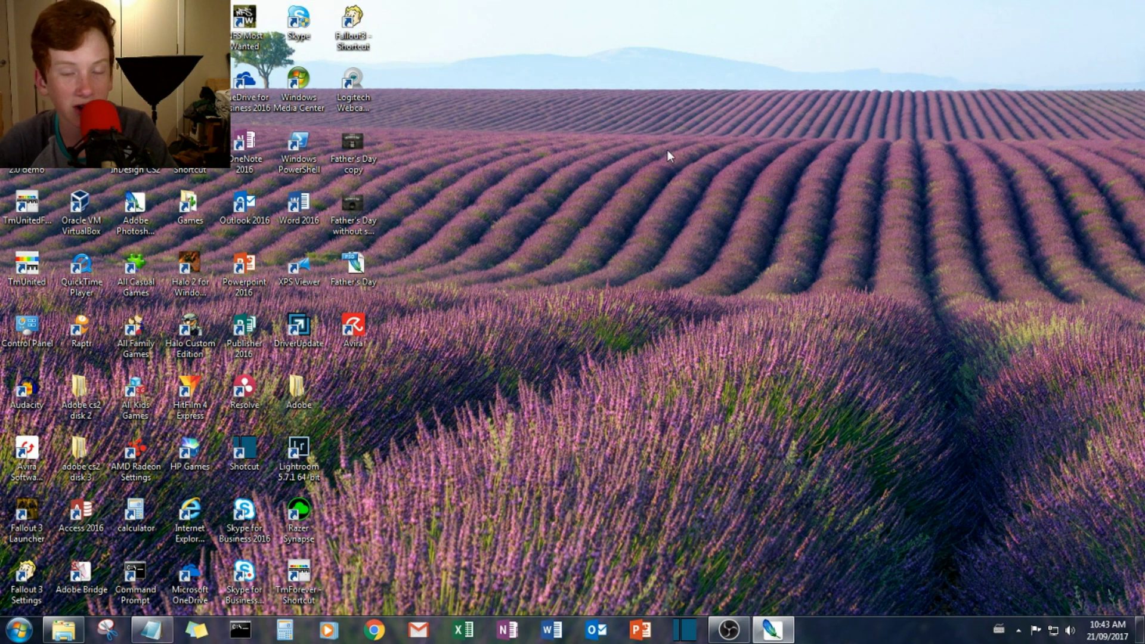
mouse_move(784, 640)
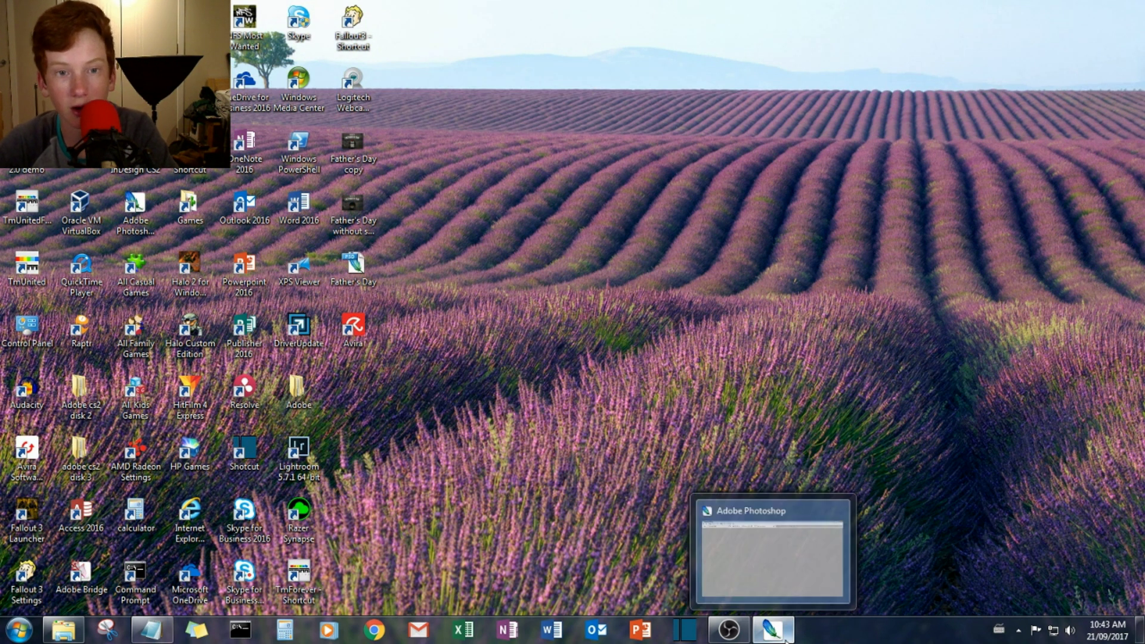
click(759, 554)
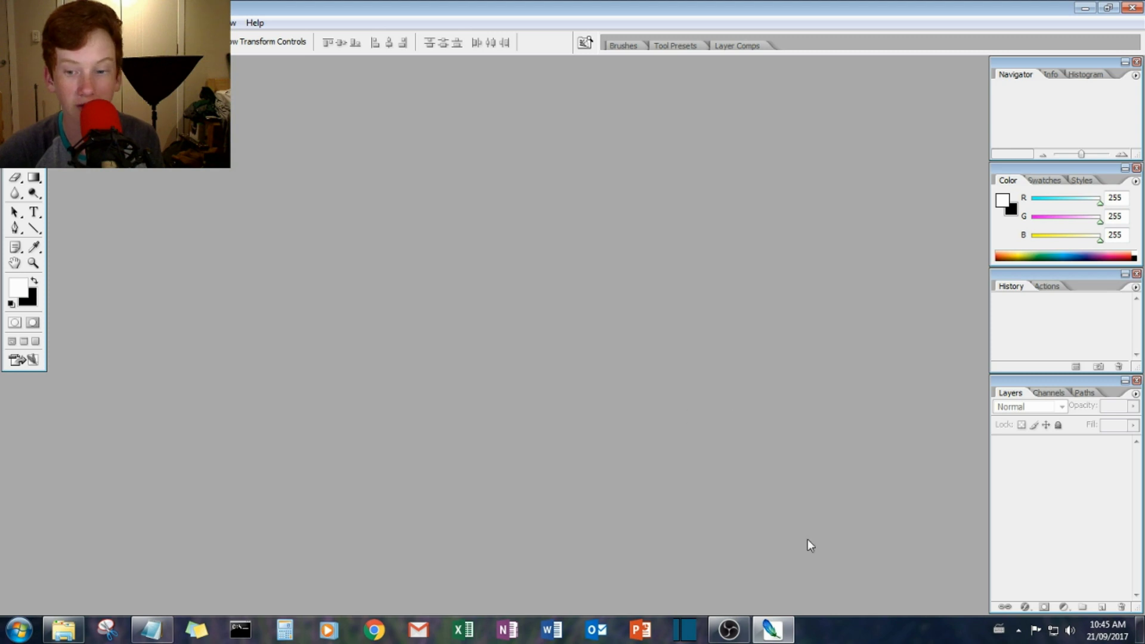
click(729, 630)
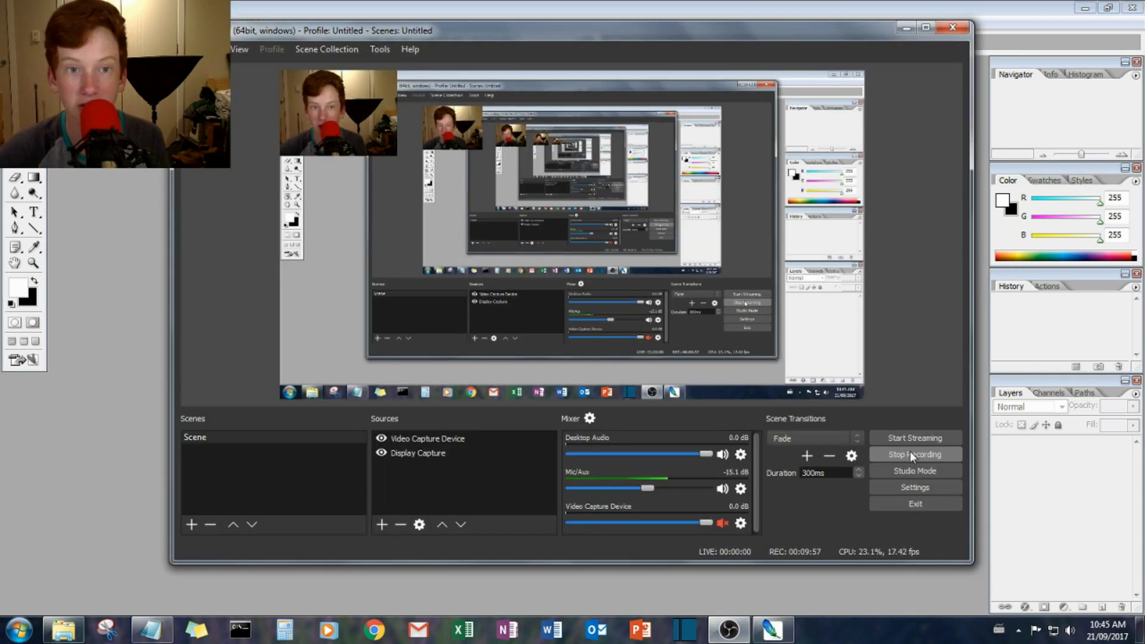